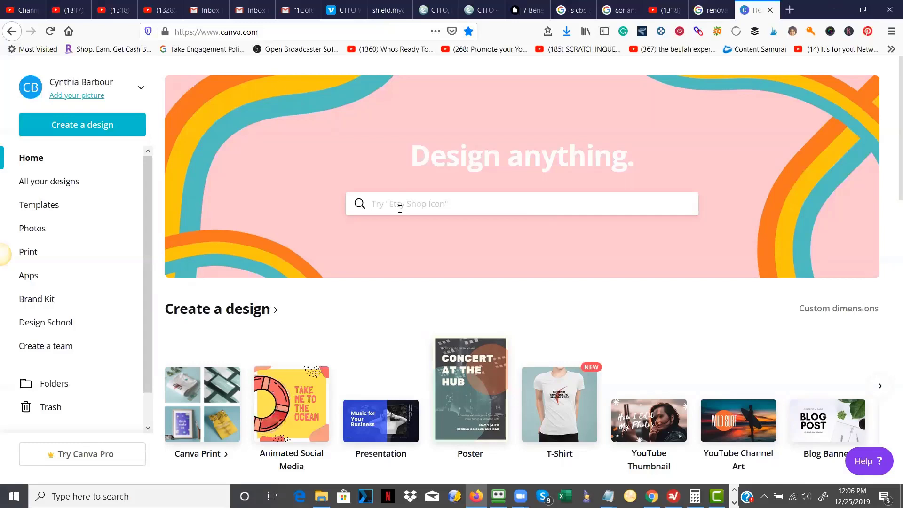
Search the templates for "youtube thumbnail" and open the red flower design with the black central label.
left_click(399, 209)
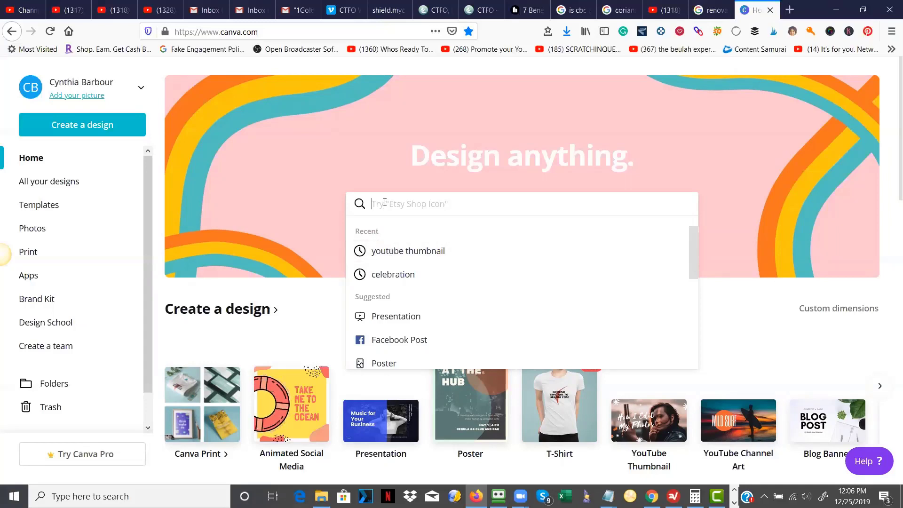
left_click(404, 254)
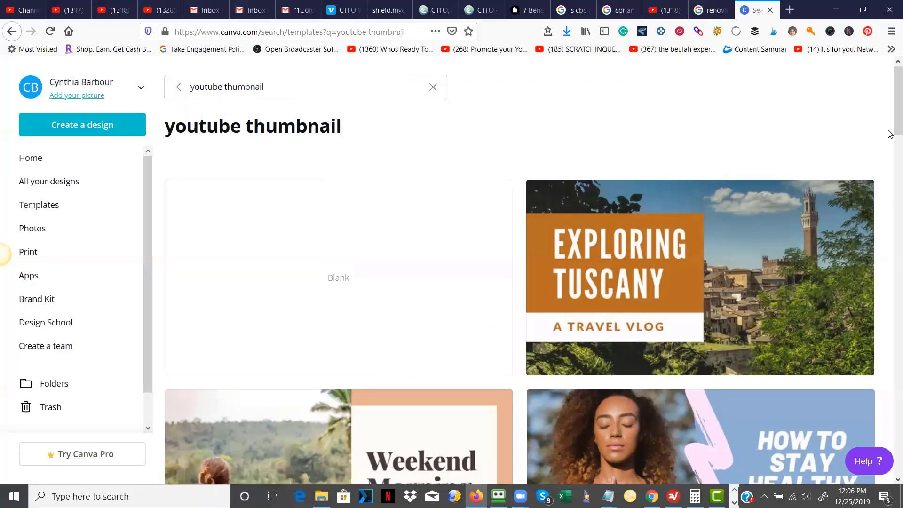
left_click_drag(891, 123, 890, 423)
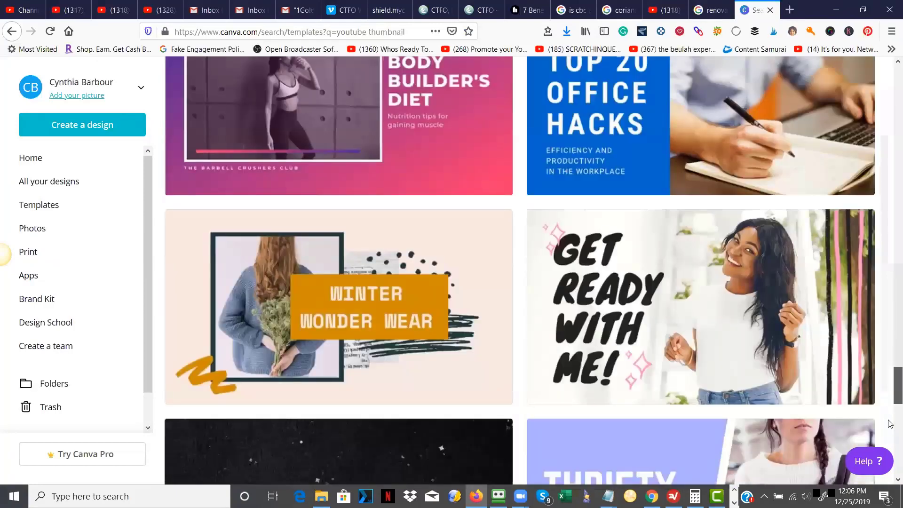
left_click_drag(890, 425, 890, 201)
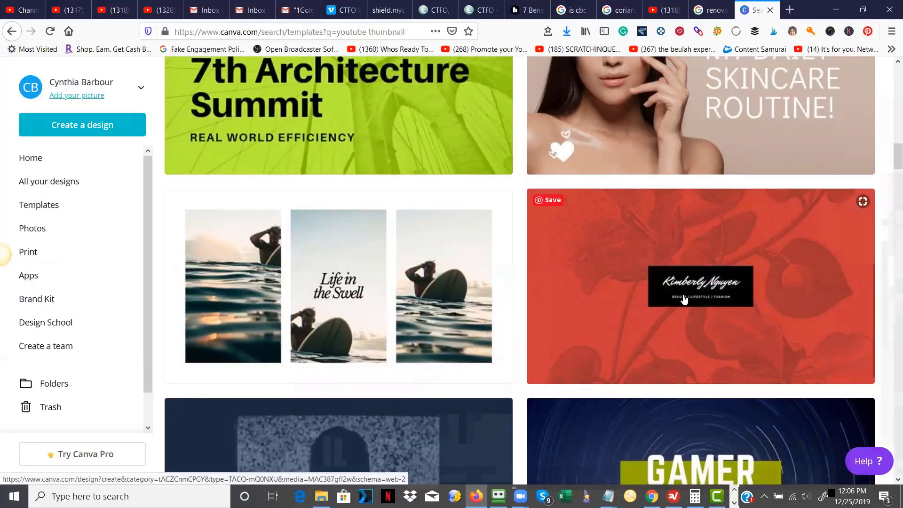
left_click(706, 296)
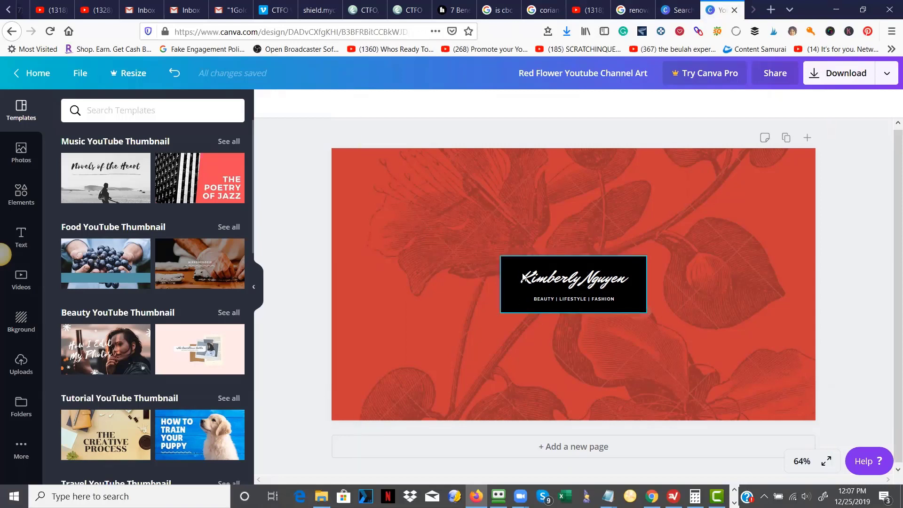
Try the brand red, pink and purple fills on the central label box and return it to black.
left_click(514, 269)
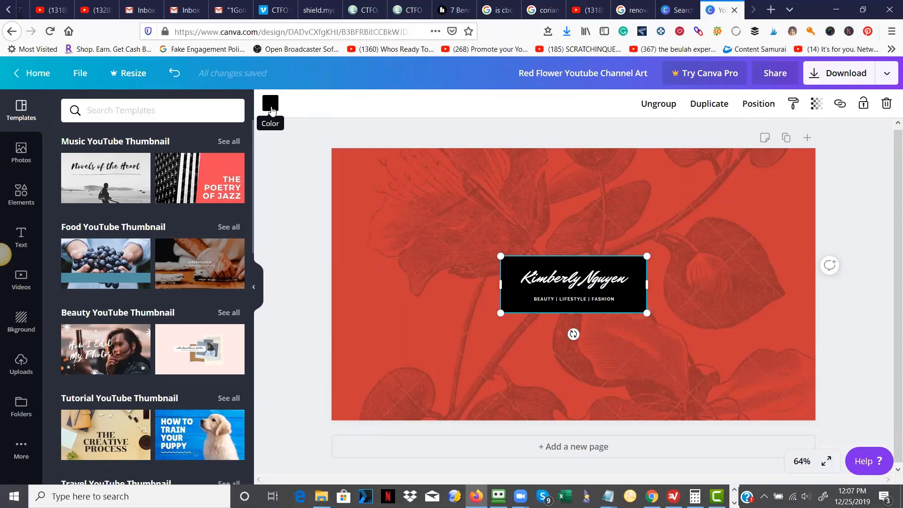
left_click(271, 107)
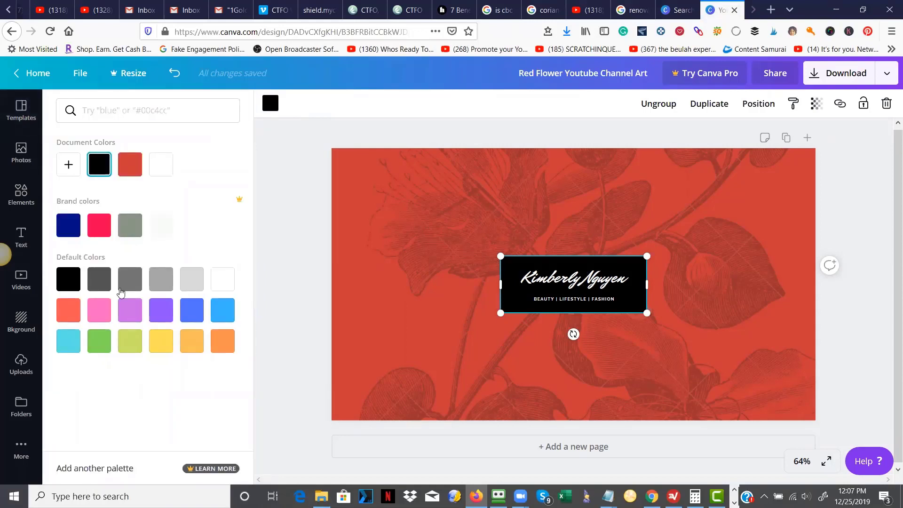
left_click(99, 228)
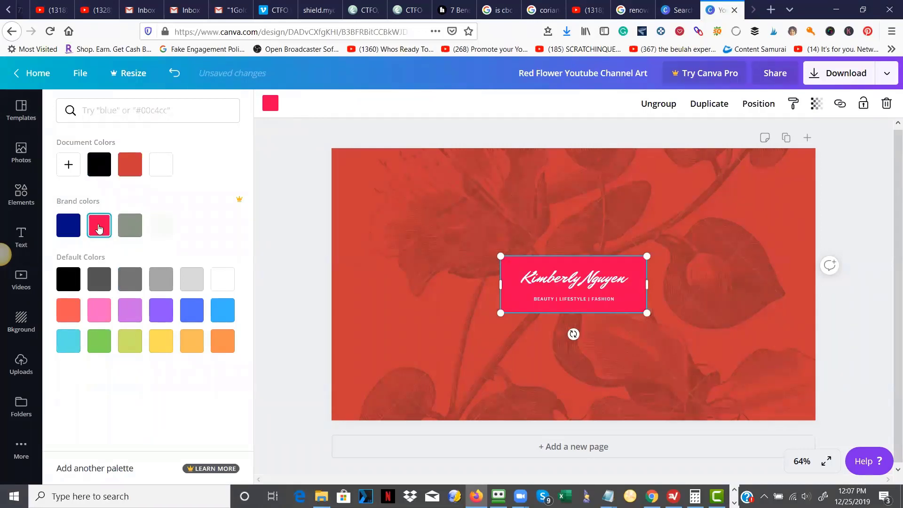
left_click(94, 314)
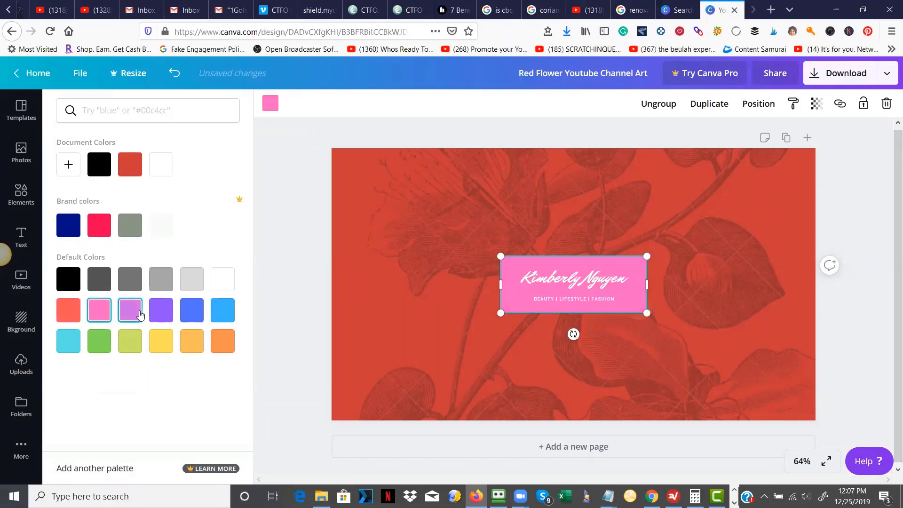
left_click(160, 314)
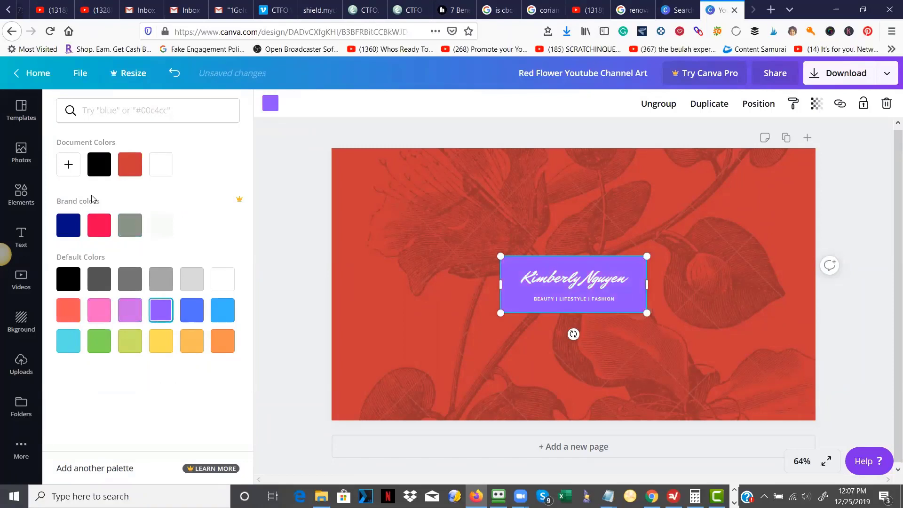
left_click(98, 168)
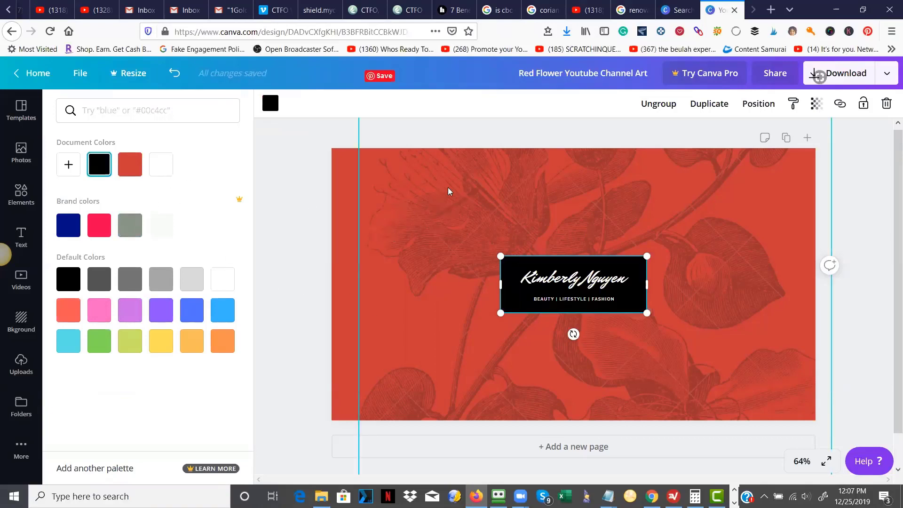
Browse the Food photo category and add the free photo of wooden spoons and salad on a dark wooden table.
left_click(480, 185)
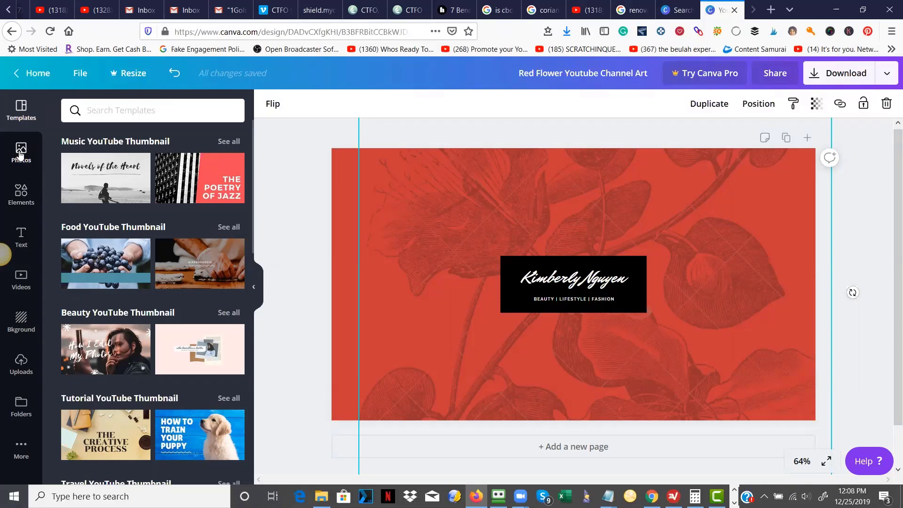
left_click(20, 154)
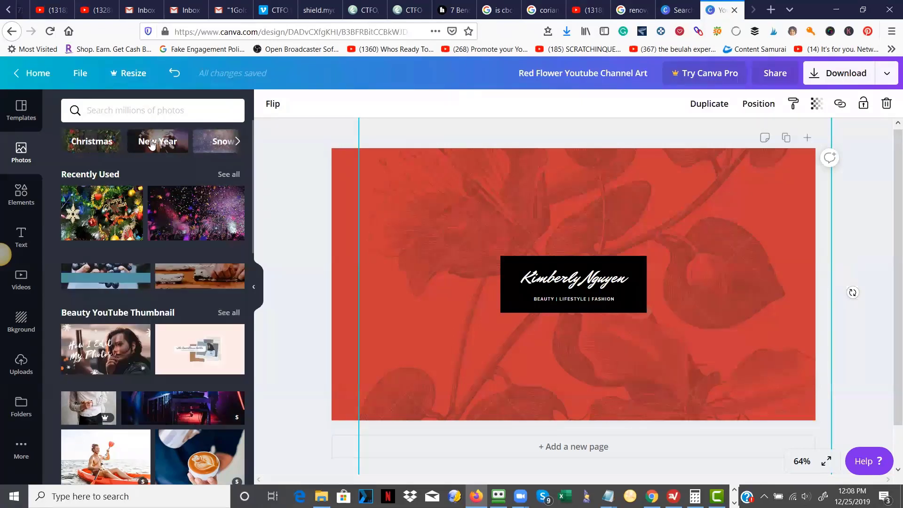
left_click(237, 142)
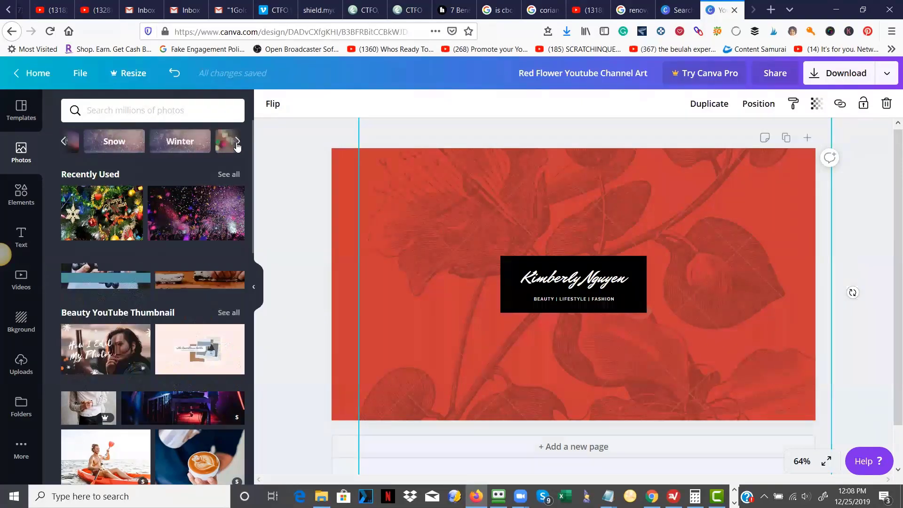
left_click(237, 142)
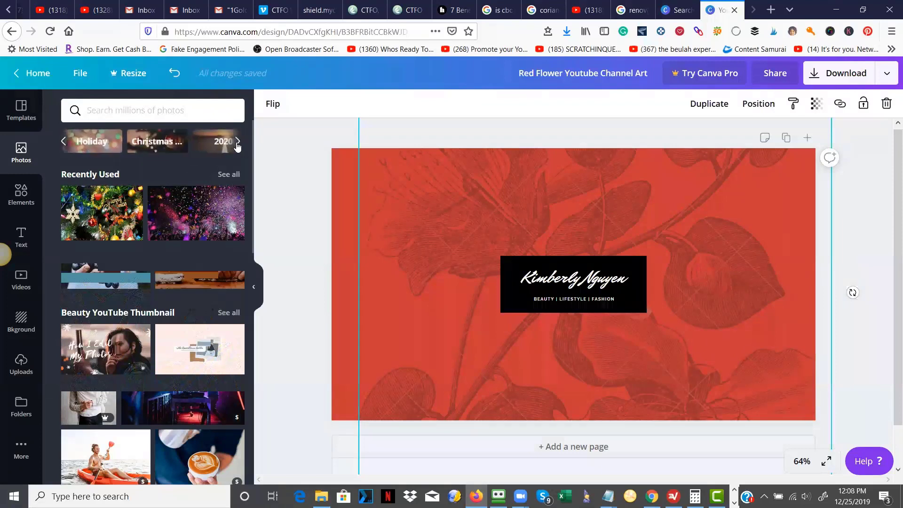
left_click(237, 143)
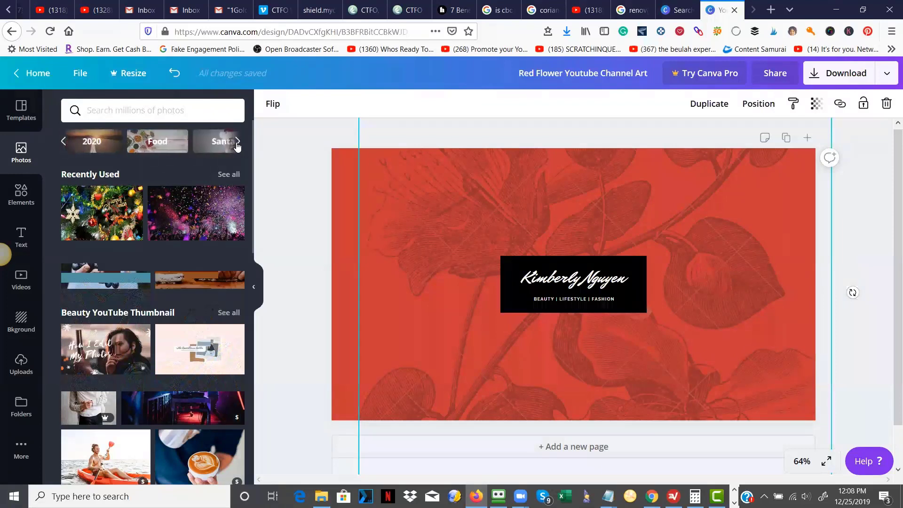
left_click(159, 145)
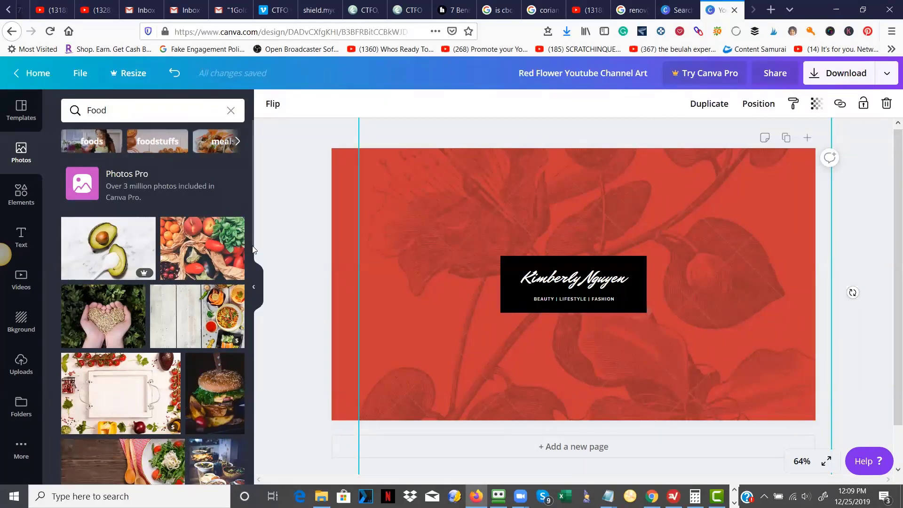
left_click_drag(252, 254, 250, 303)
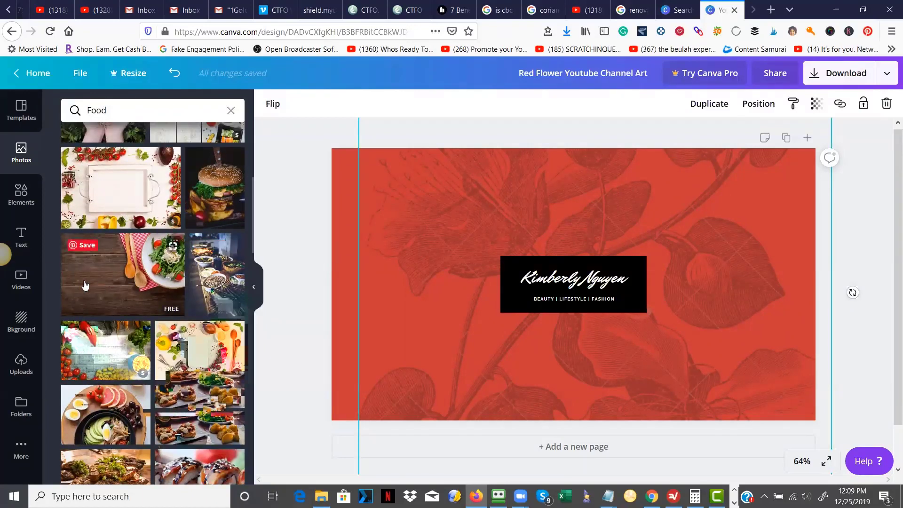
left_click(121, 284)
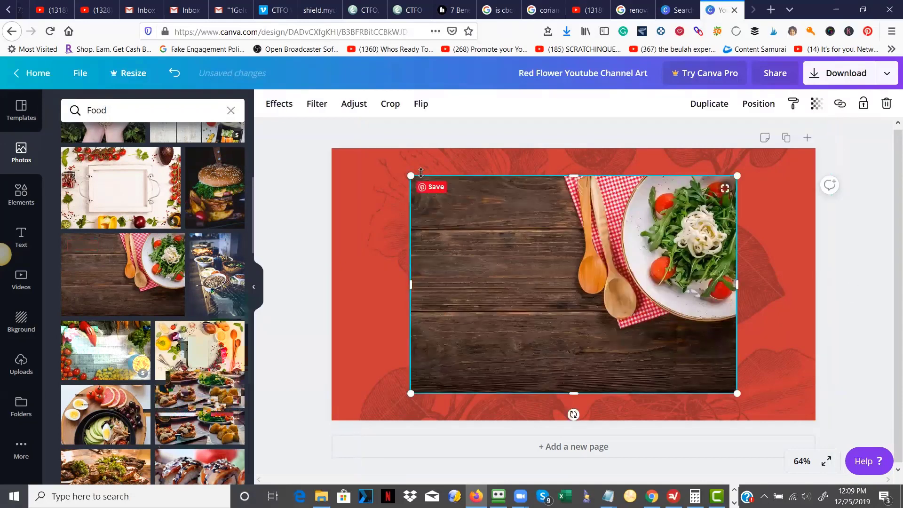
Move the food photo down to uncover the black label and bring the label forward in front of it.
left_click_drag(508, 256, 504, 348)
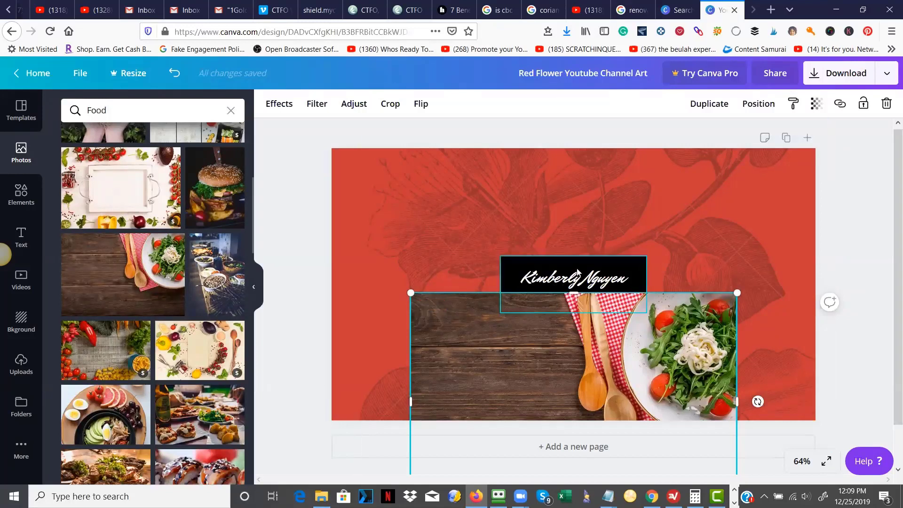
left_click(561, 267)
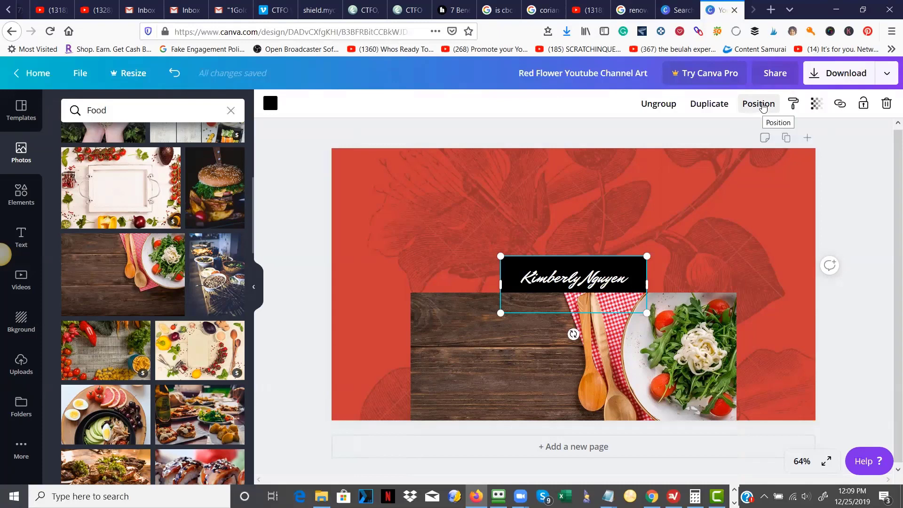
left_click(762, 107)
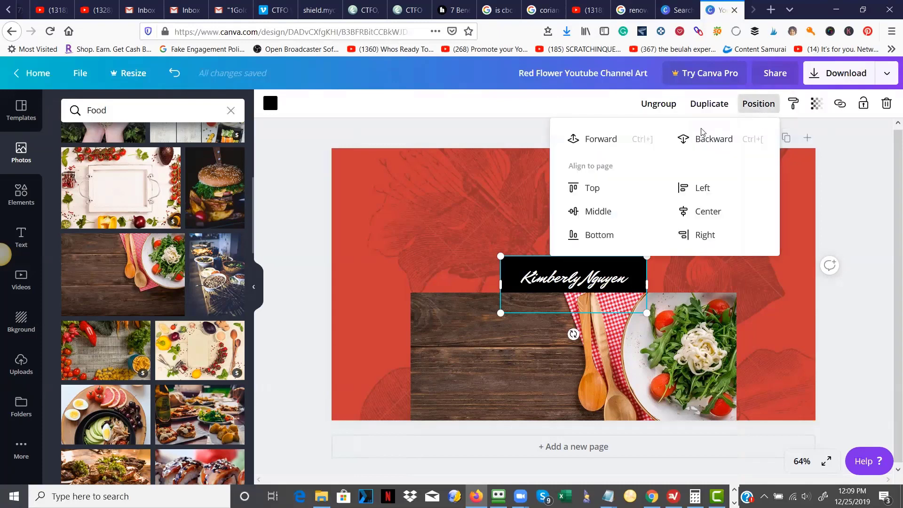
left_click(591, 141)
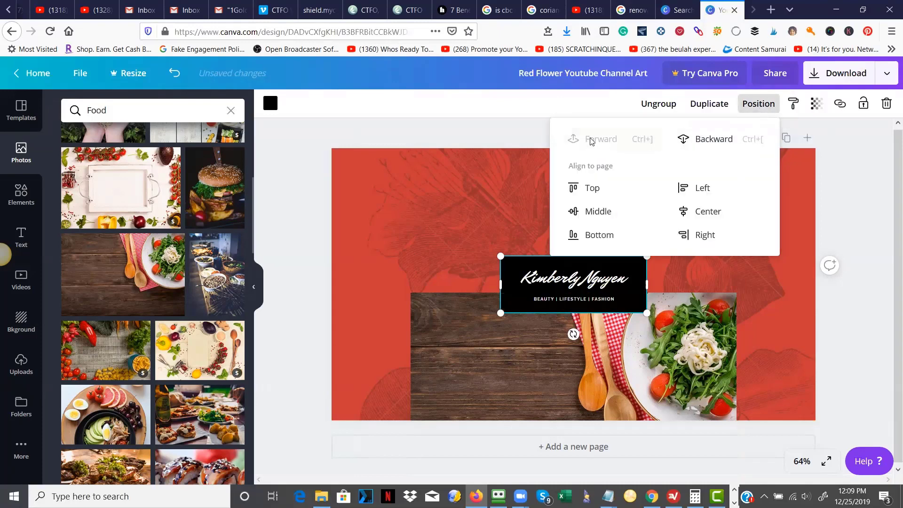
Move the food photo back up to the page's centre and place the black label over its middle, left of the spoons.
left_click_drag(542, 327, 510, 434)
left_click(526, 329)
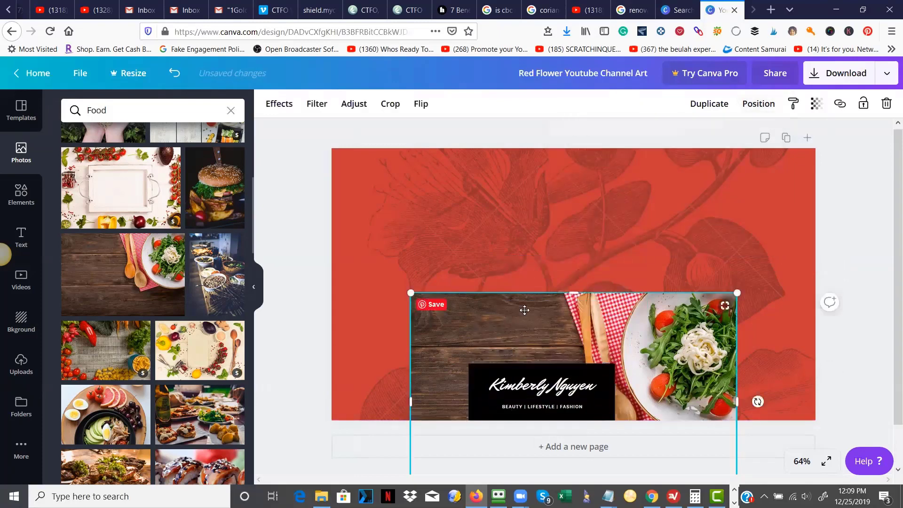
left_click_drag(524, 309, 531, 200)
left_click(555, 384)
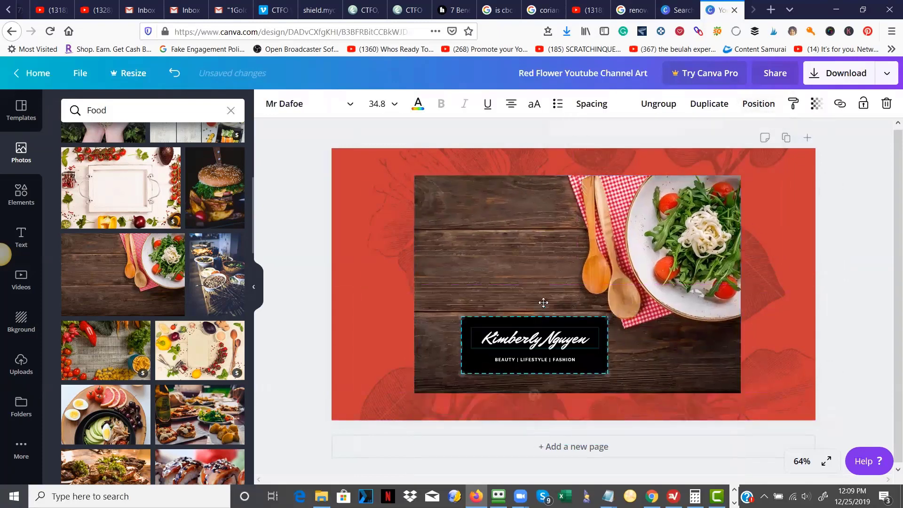
left_click_drag(555, 384, 543, 285)
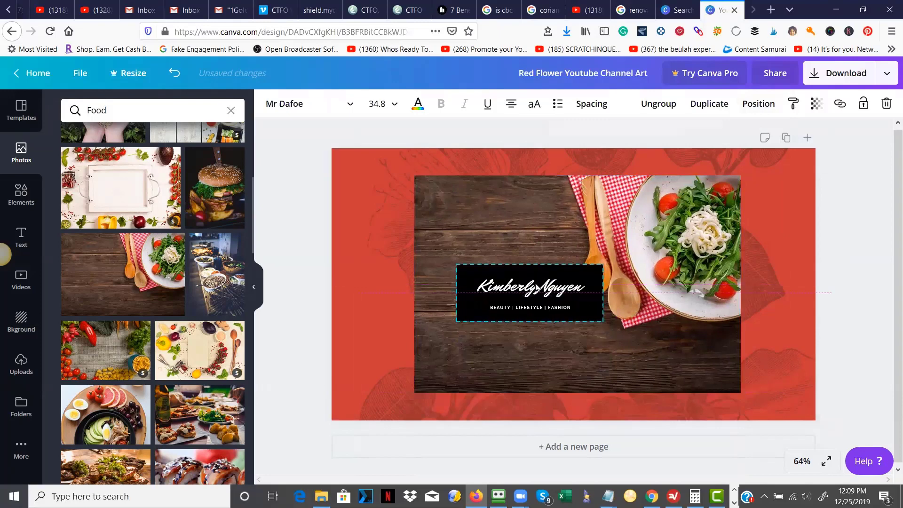
Stretch the food photo on all four sides until it covers the whole page.
left_click(417, 301)
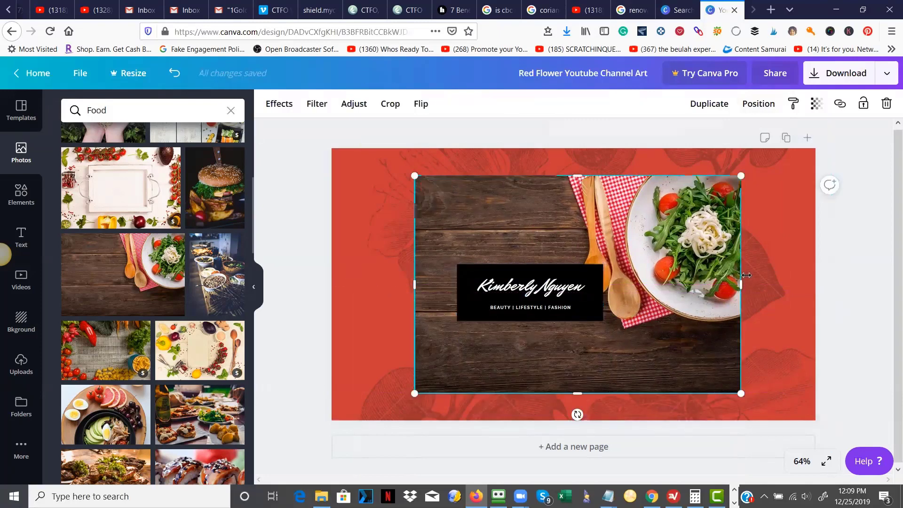
left_click_drag(577, 176, 571, 148)
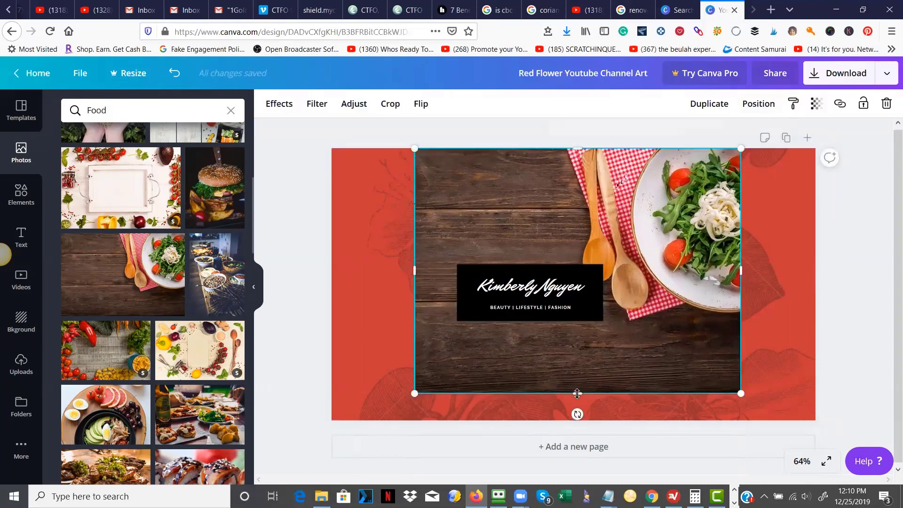
left_click_drag(578, 393, 579, 430)
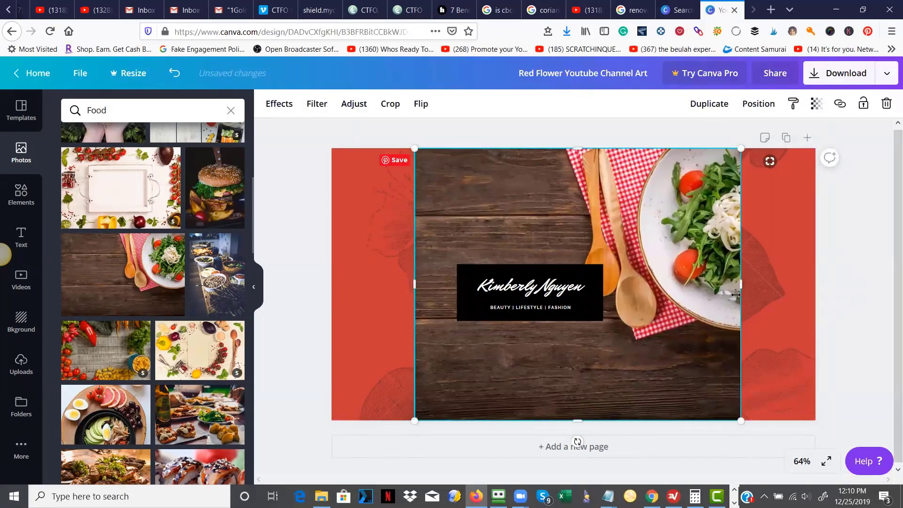
left_click_drag(412, 283, 334, 277)
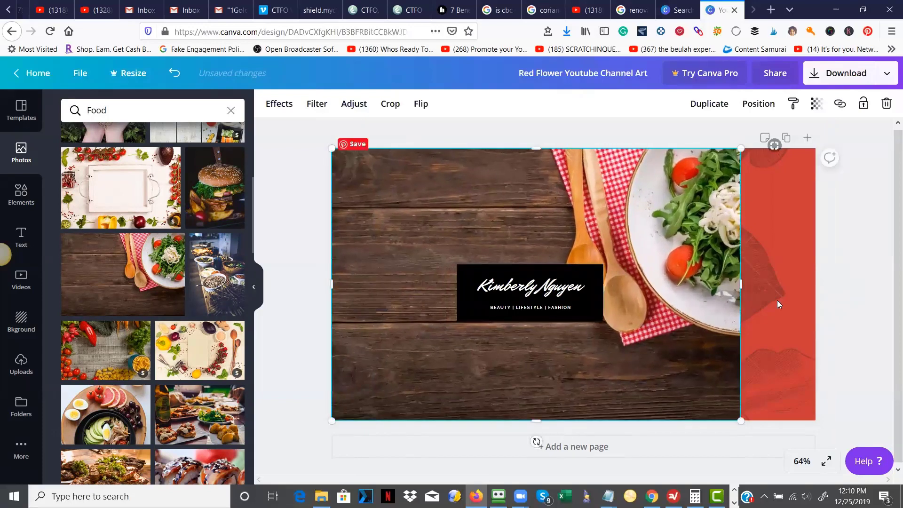
left_click_drag(789, 294, 818, 295)
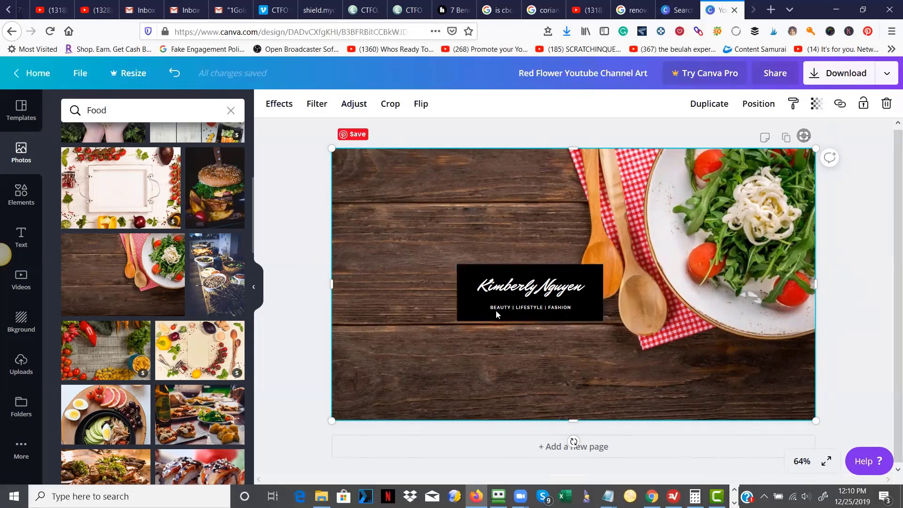
Move the label group to the upper-left area of the photo and delete its black background box.
left_click_drag(496, 314, 417, 250)
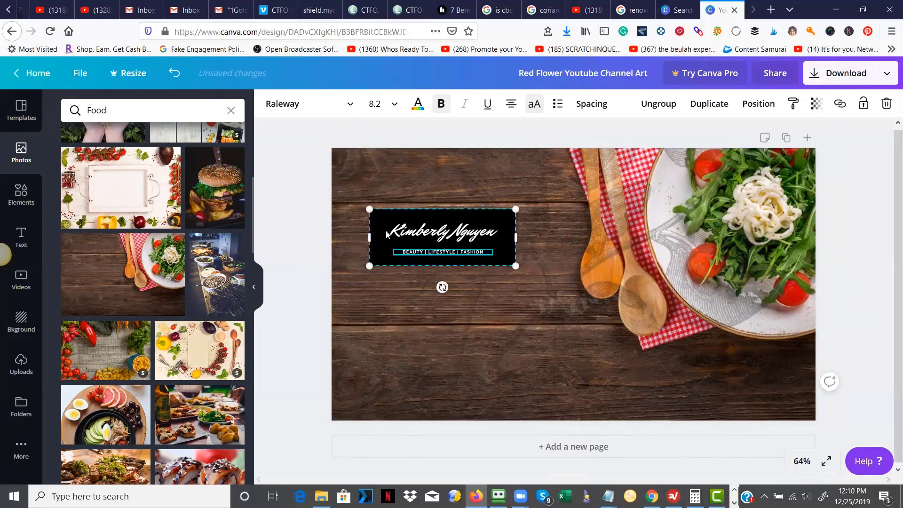
right_click(433, 231)
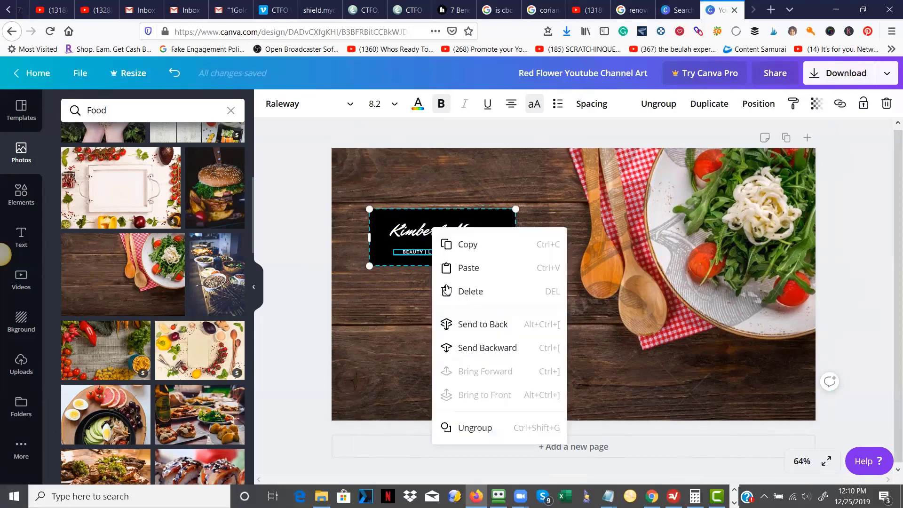
left_click(483, 219)
right_click(497, 229)
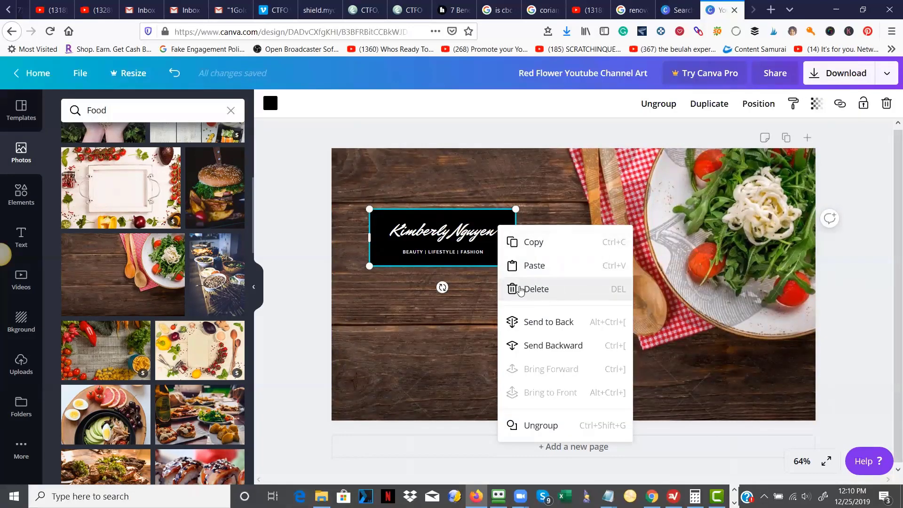
left_click(520, 287)
Delete the remaining label text group from the food photo.
right_click(431, 243)
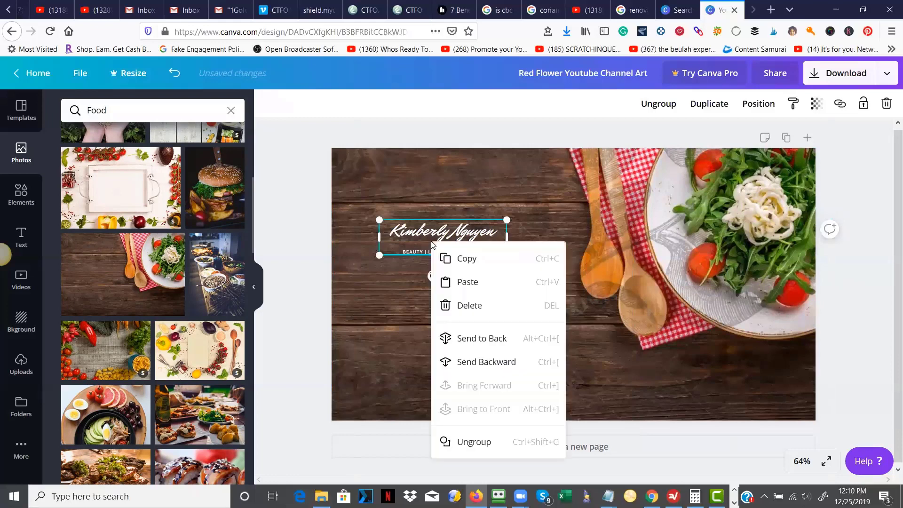
left_click(476, 306)
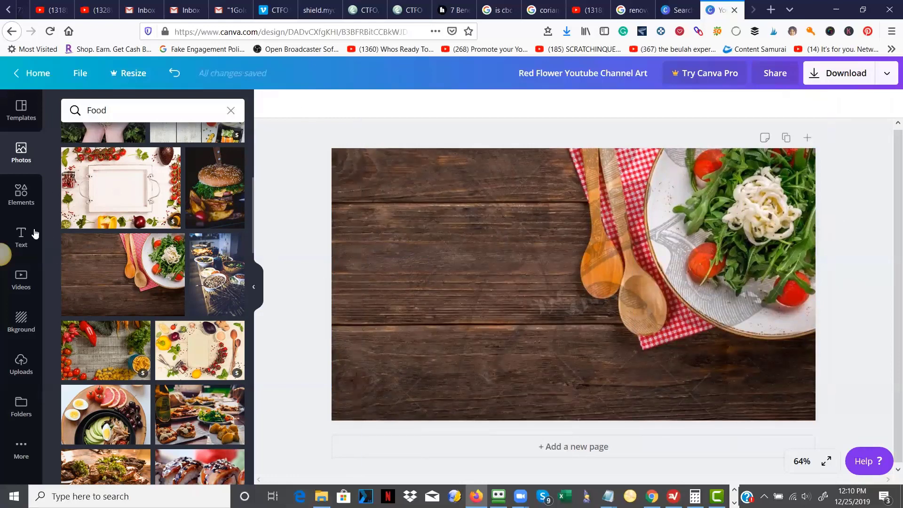
Add a square shape over the bare wood beside the spoons and fill it with black.
left_click(20, 196)
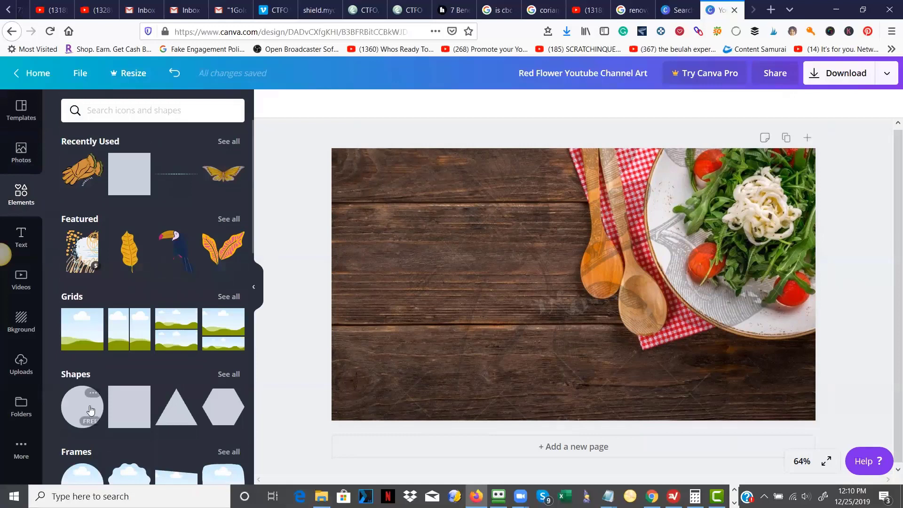
left_click(131, 410)
left_click_drag(517, 264, 392, 249)
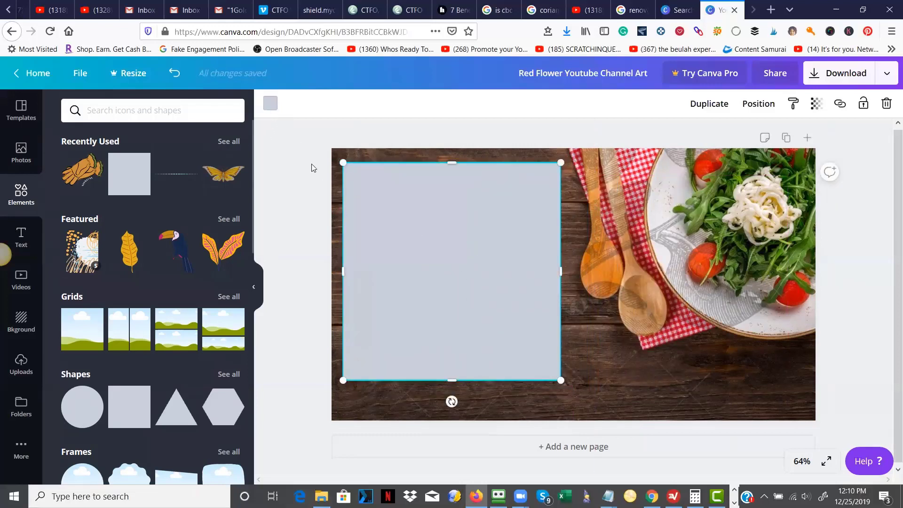
left_click(269, 108)
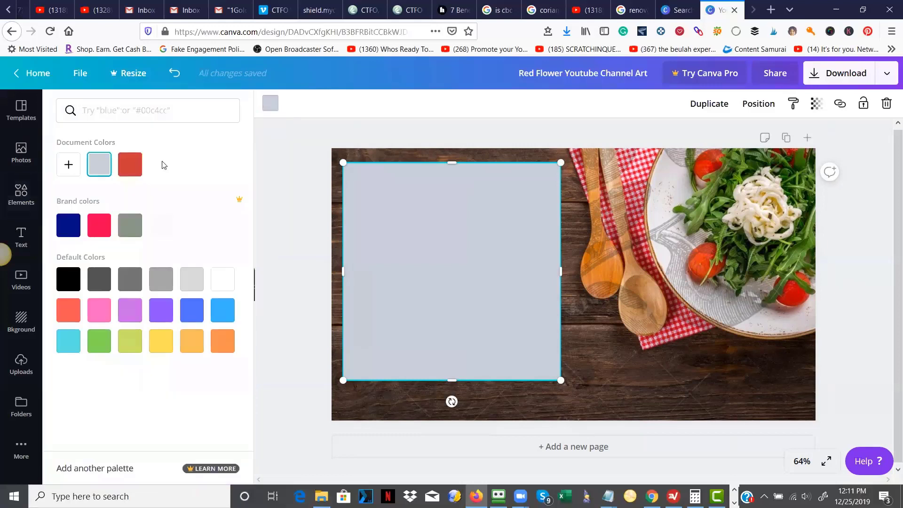
left_click(66, 278)
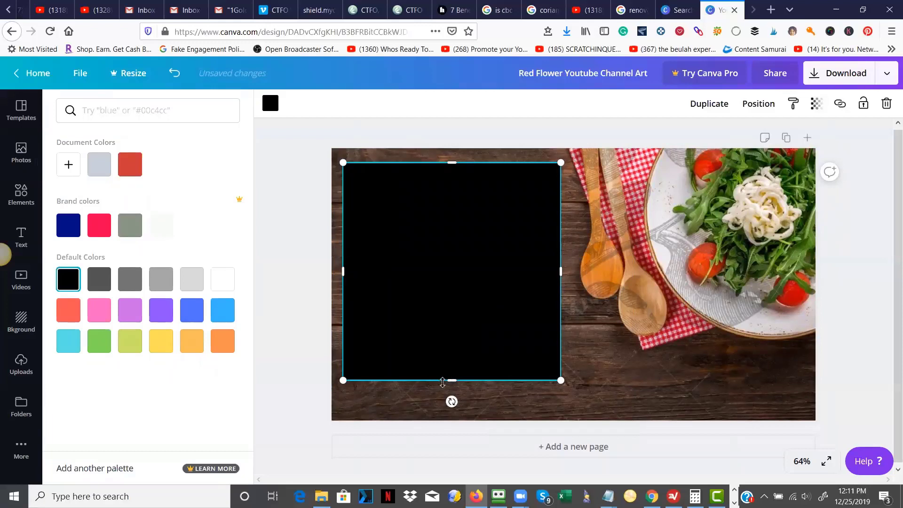
Stretch the black square to the page's upper, lower and left edges so it covers the area beside the spoons.
left_click_drag(450, 382, 448, 415)
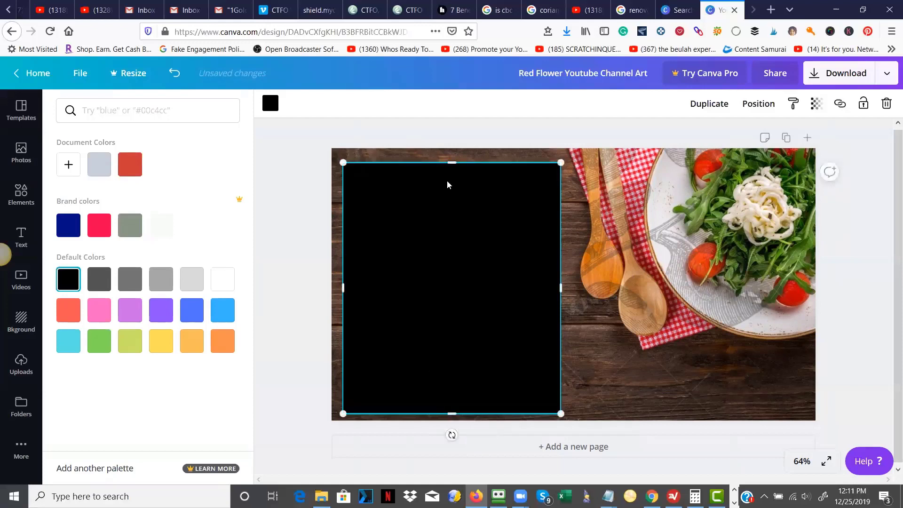
left_click_drag(453, 164, 452, 148)
left_click_drag(338, 282, 327, 281)
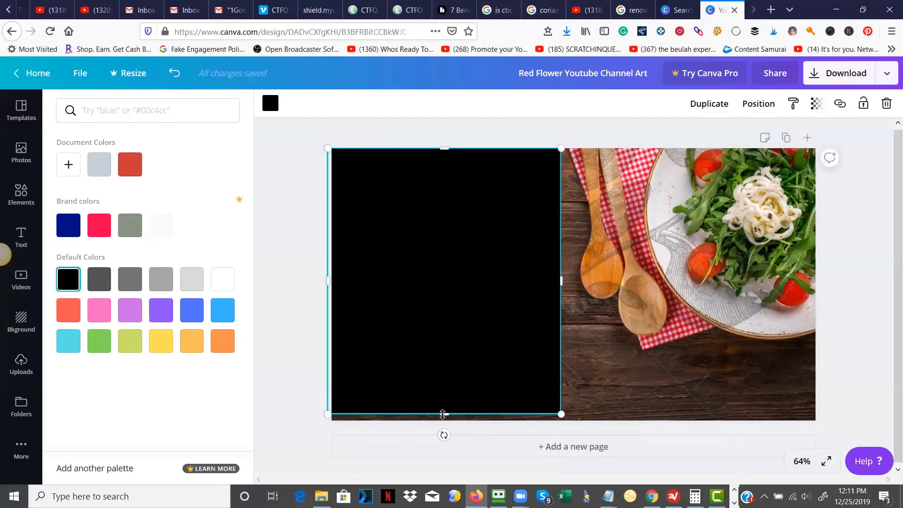
left_click_drag(442, 413, 443, 420)
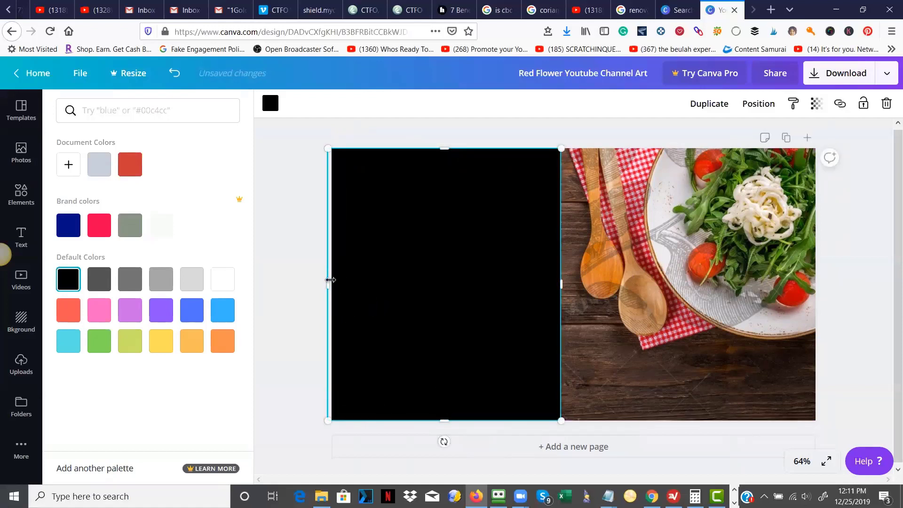
mouse_move(330, 280)
left_mouse_down()
mouse_move(349, 284)
mouse_move(334, 288)
left_mouse_up()
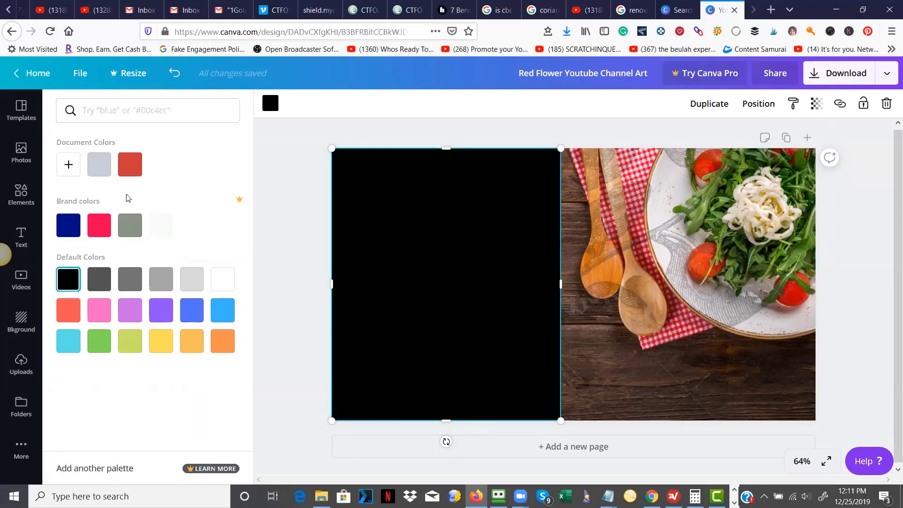
Recolour the black rectangle with the custom bright red #dd1a17.
left_click(132, 167)
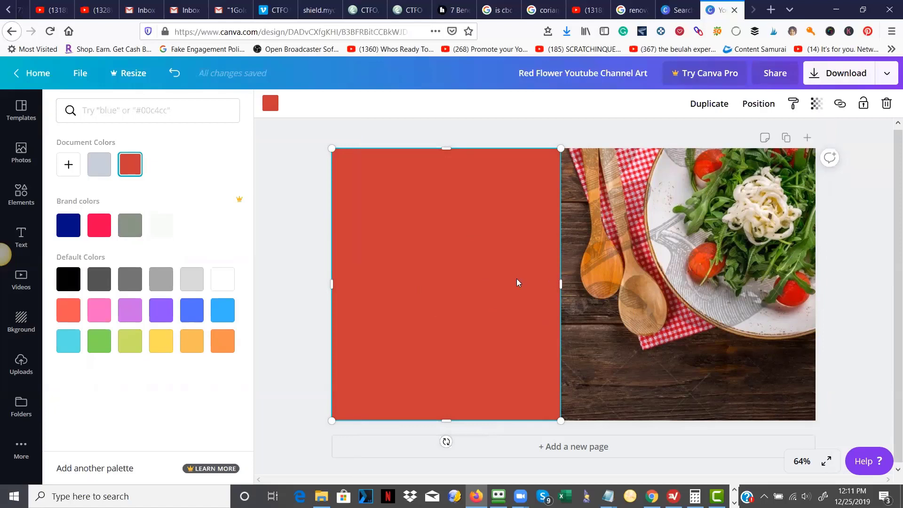
left_click(67, 164)
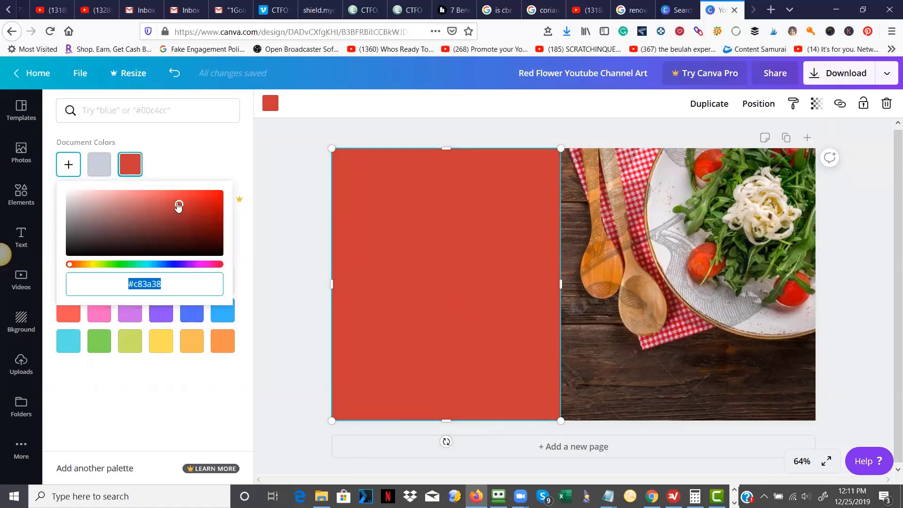
left_click_drag(179, 205, 191, 213)
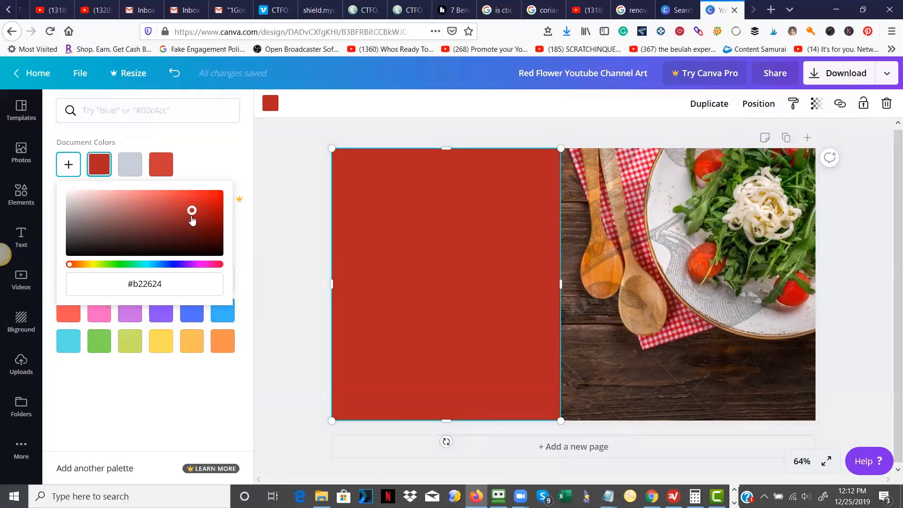
mouse_move(193, 210)
left_mouse_down()
mouse_move(211, 203)
mouse_move(204, 223)
mouse_move(199, 204)
mouse_move(208, 202)
left_mouse_up()
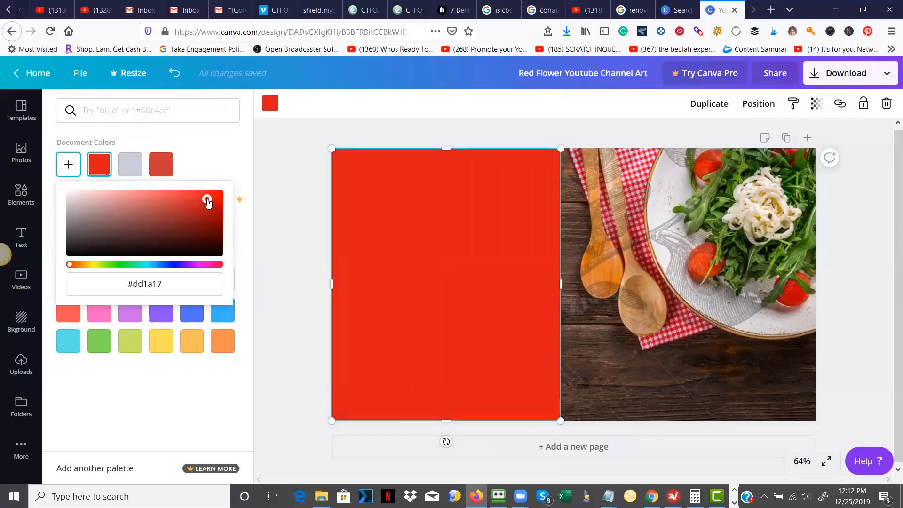
left_click(280, 195)
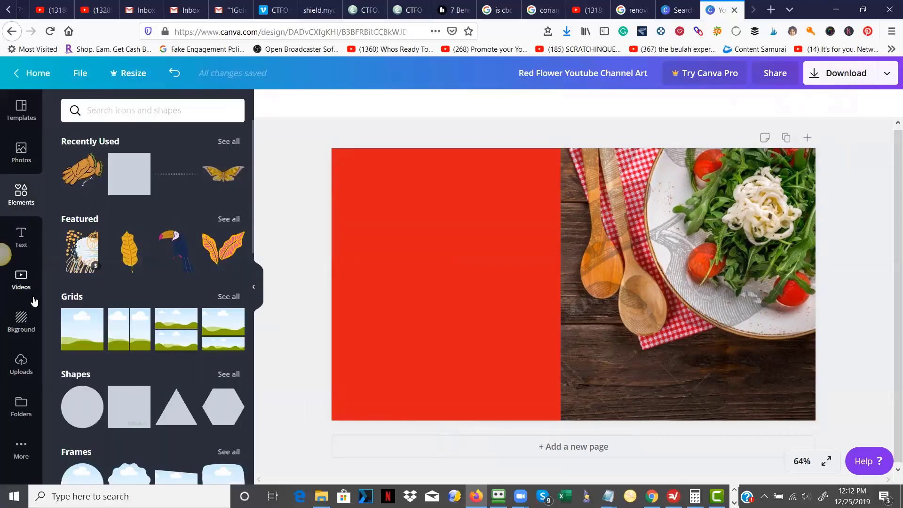
Add the "love, peace, and joy" font combination to the page and place it on the red rectangle.
left_click(20, 240)
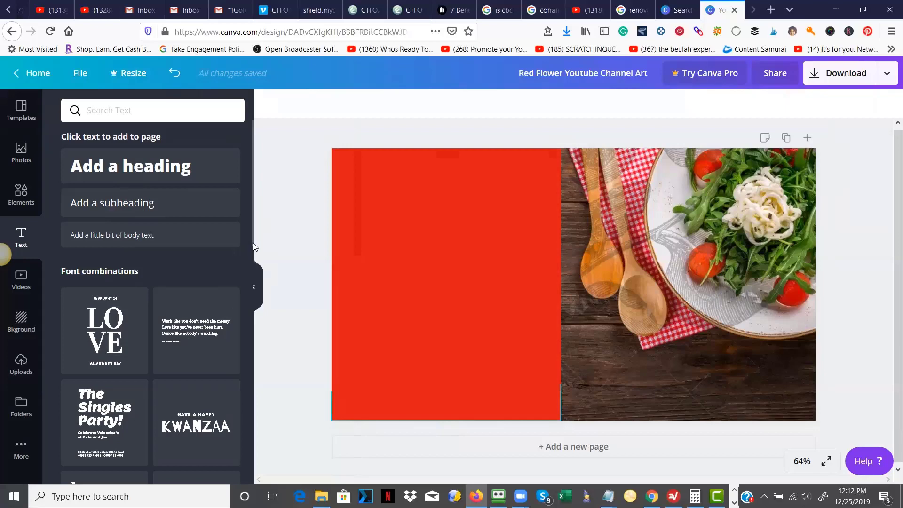
left_click_drag(253, 246, 241, 393)
scroll(242, 414, "down", 15)
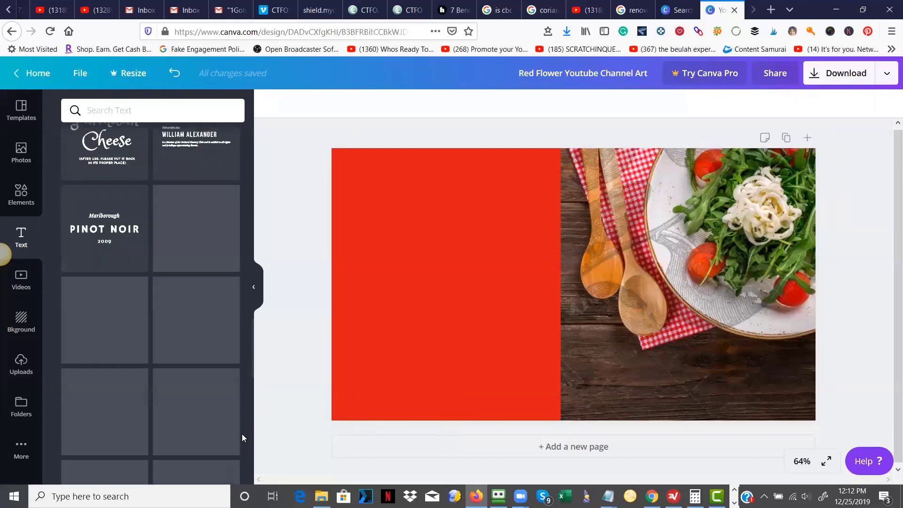
scroll(244, 464, "down", 1)
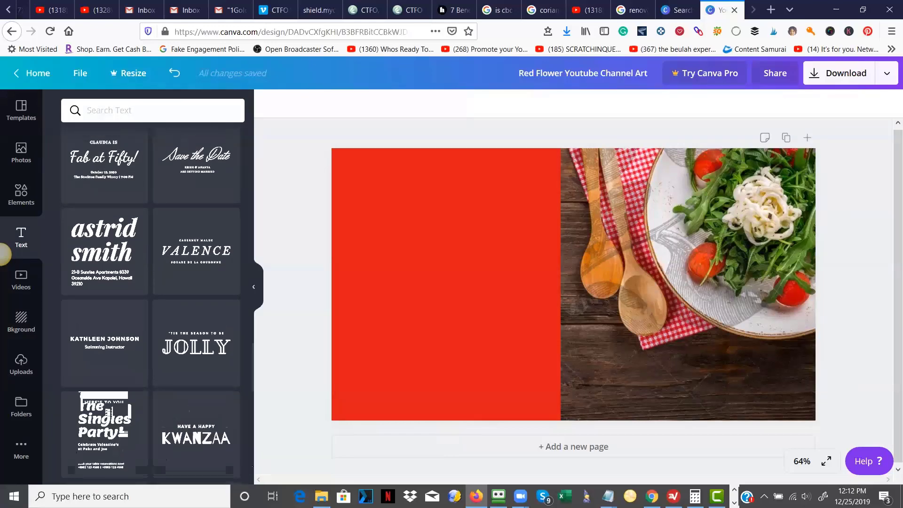
scroll(249, 446, "up", 3)
scroll(250, 445, "up", 6)
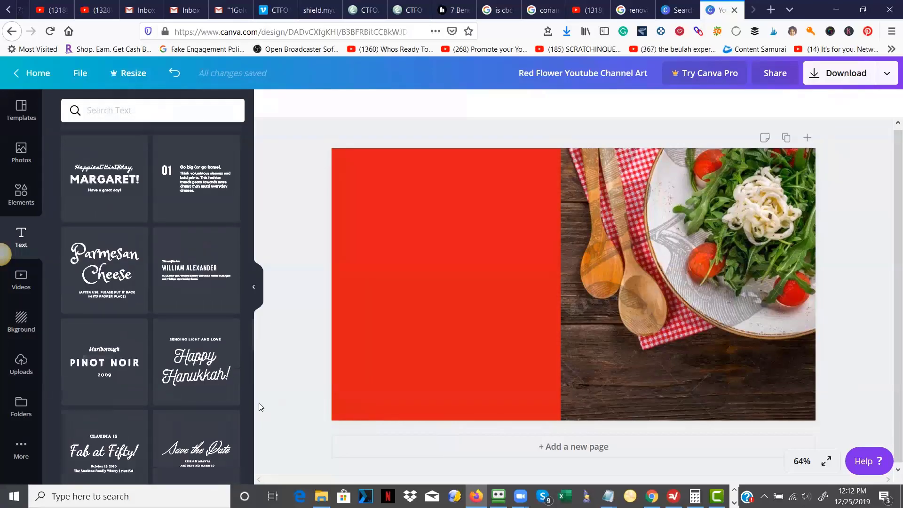
scroll(261, 406, "up", 6)
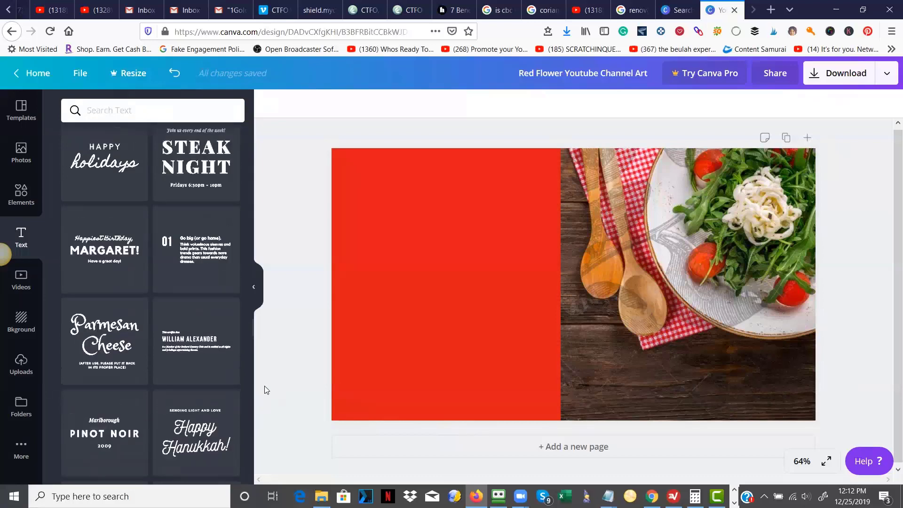
scroll(272, 355, "up", 2)
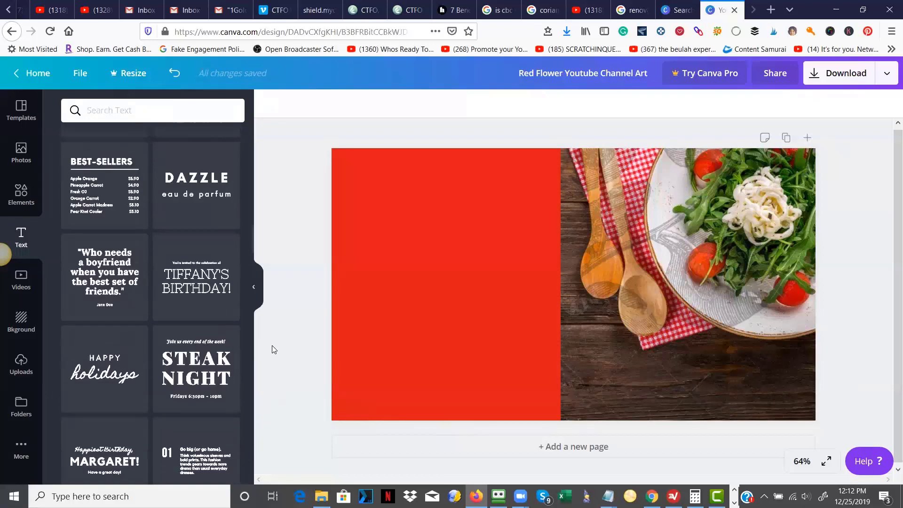
scroll(273, 349, "up", 6)
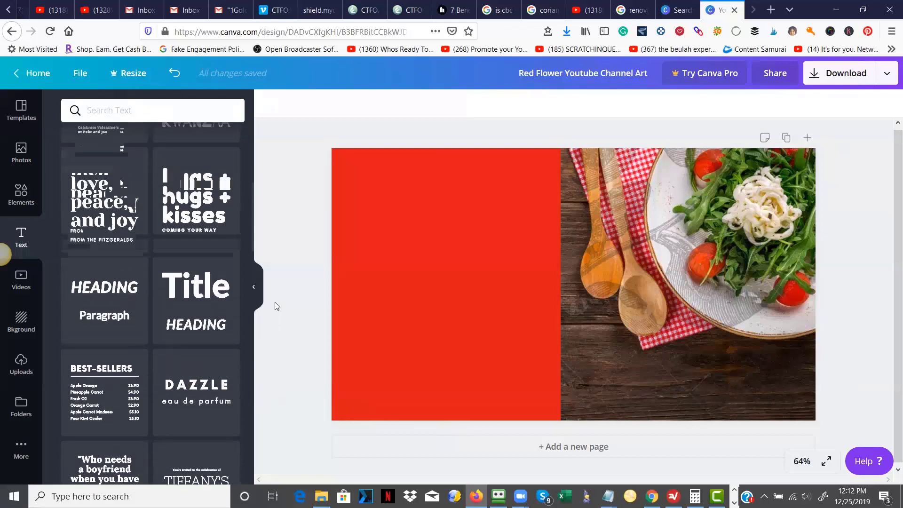
scroll(276, 292, "up", 3)
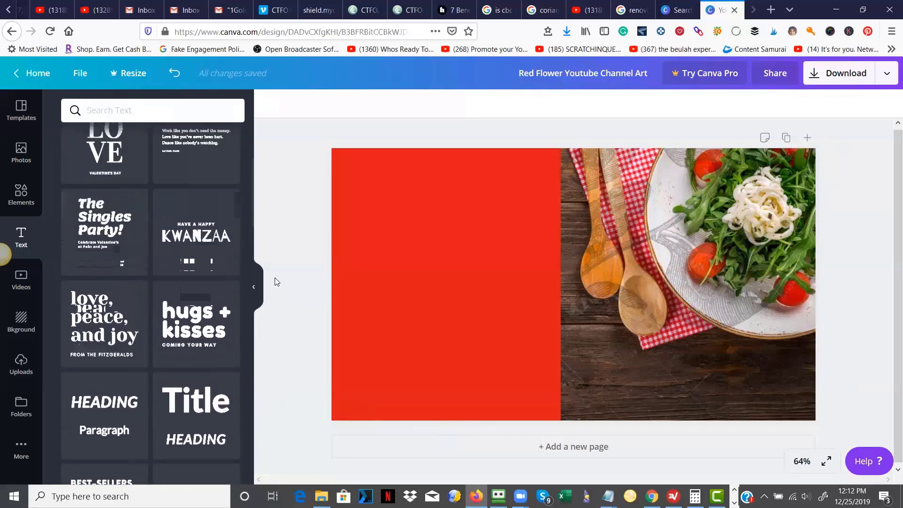
left_click(93, 353)
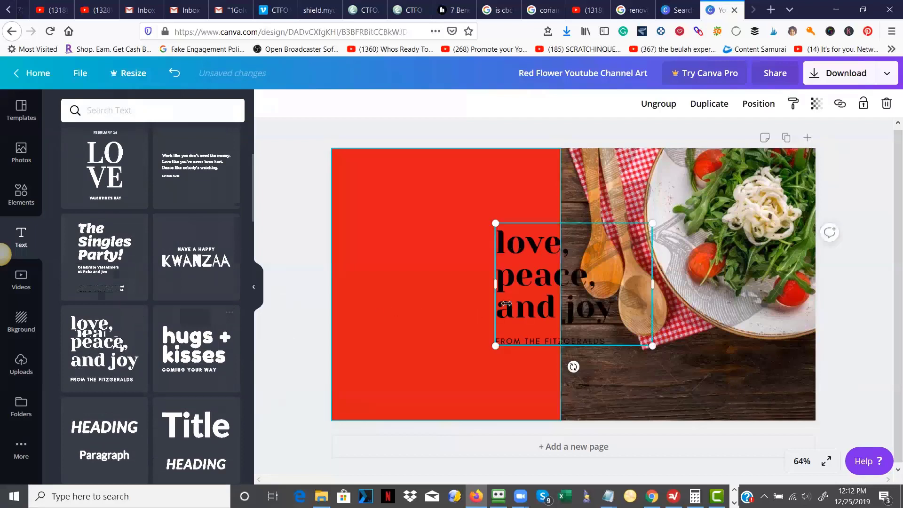
left_click_drag(502, 298, 362, 276)
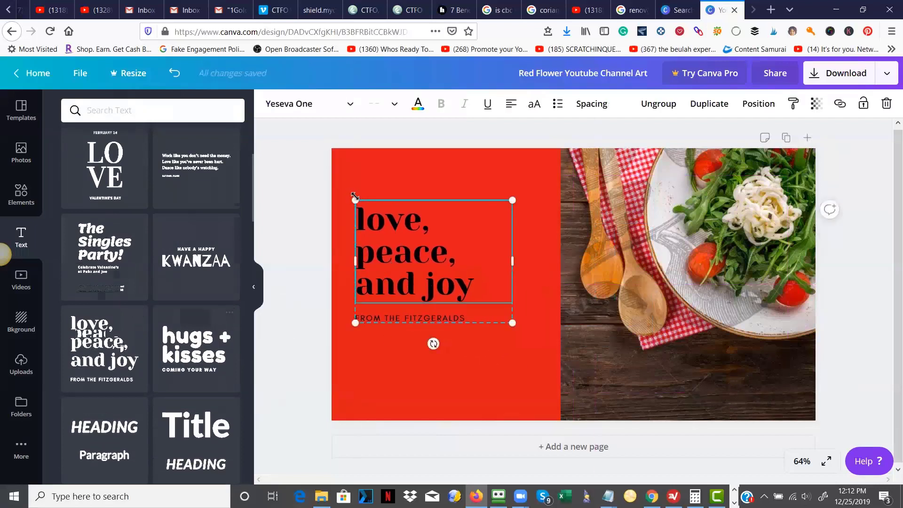
Clear the "love, peace, and joy" heading text on the red rectangle.
left_click(371, 231)
key("shift+Down")
key("shift+Right")
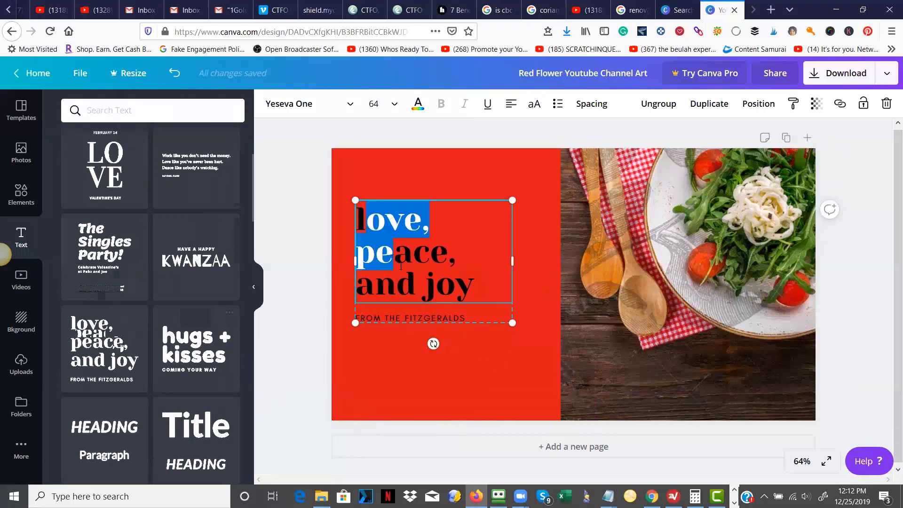
left_click_drag(475, 290, 355, 219)
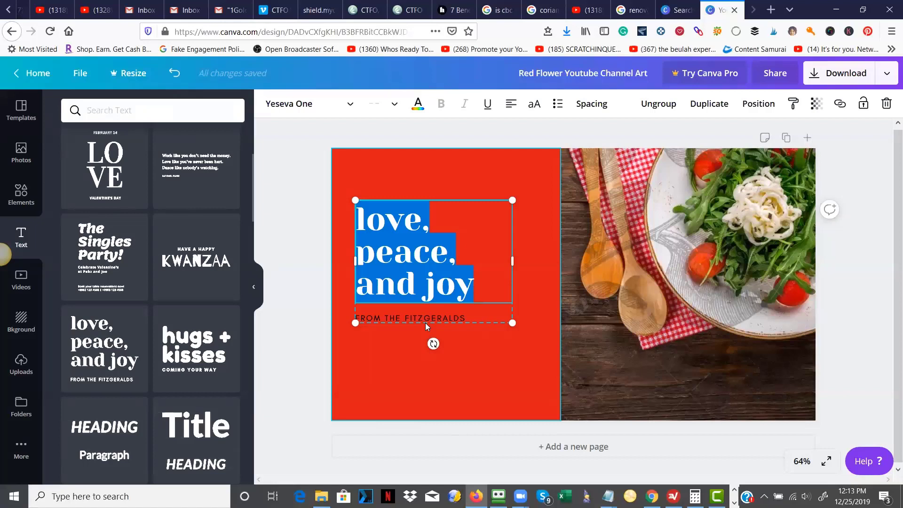
key("BackSpace")
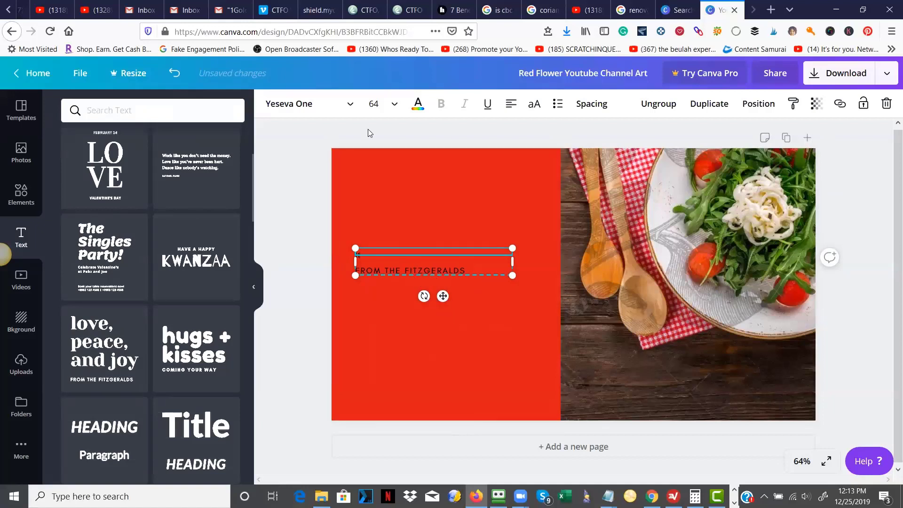
Set the heading's font size to 80 and enter "How To Make A Healthy Salad" on the red rectangle.
left_click(394, 105)
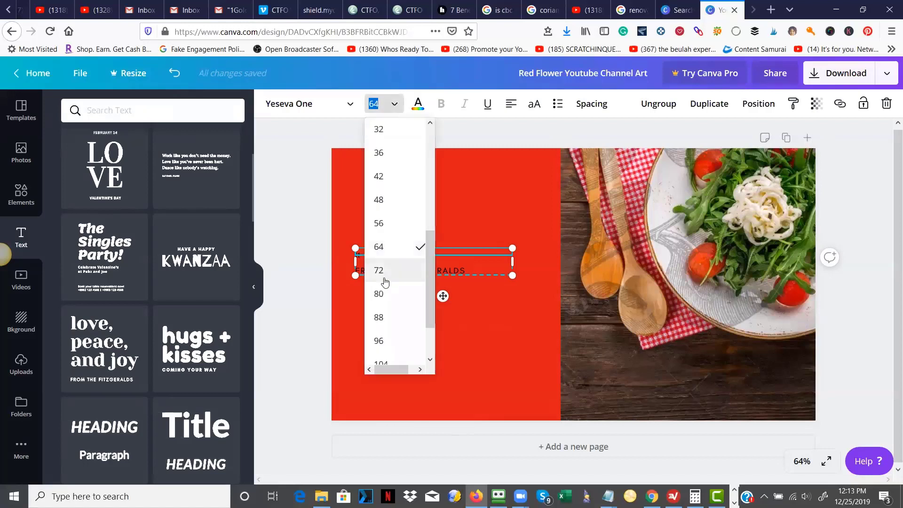
left_click(379, 293)
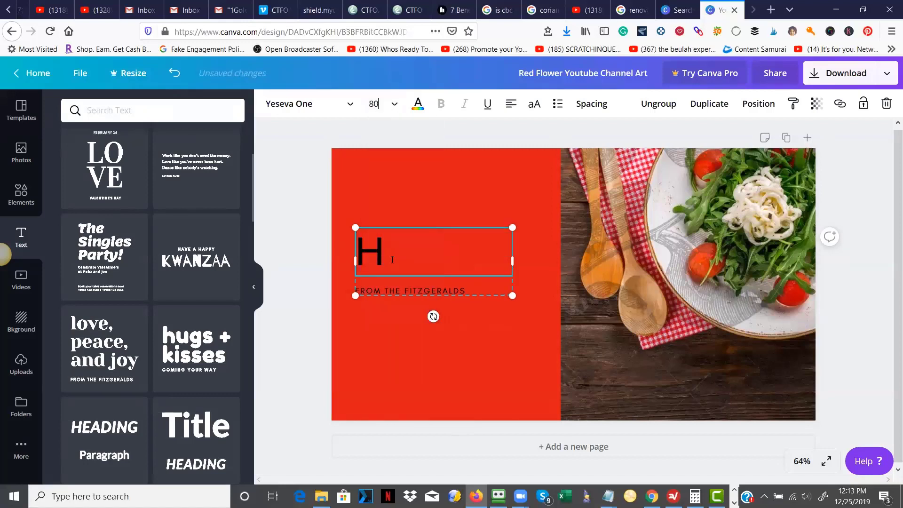
type("ow ")
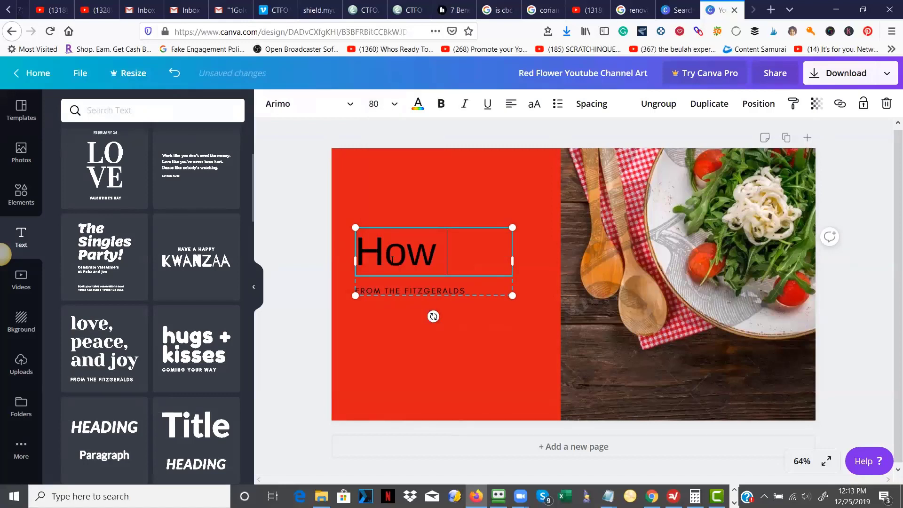
type("To")
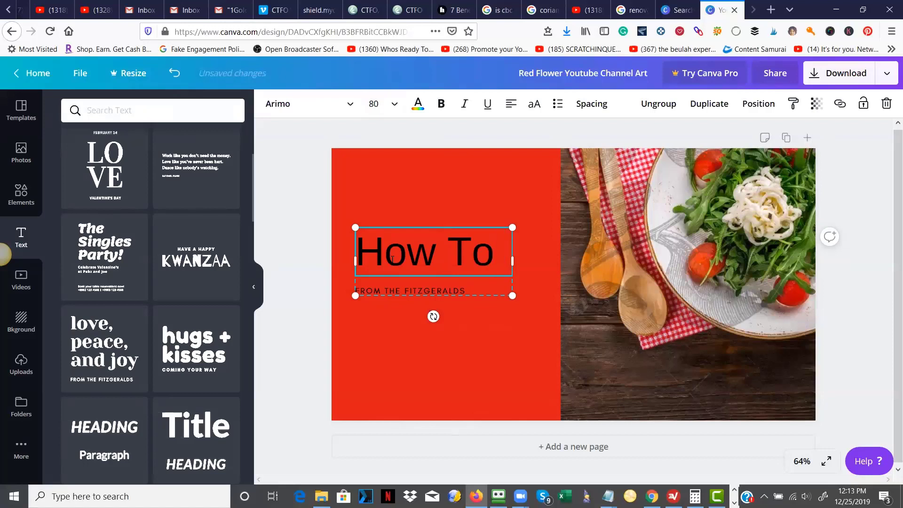
type(" Mak")
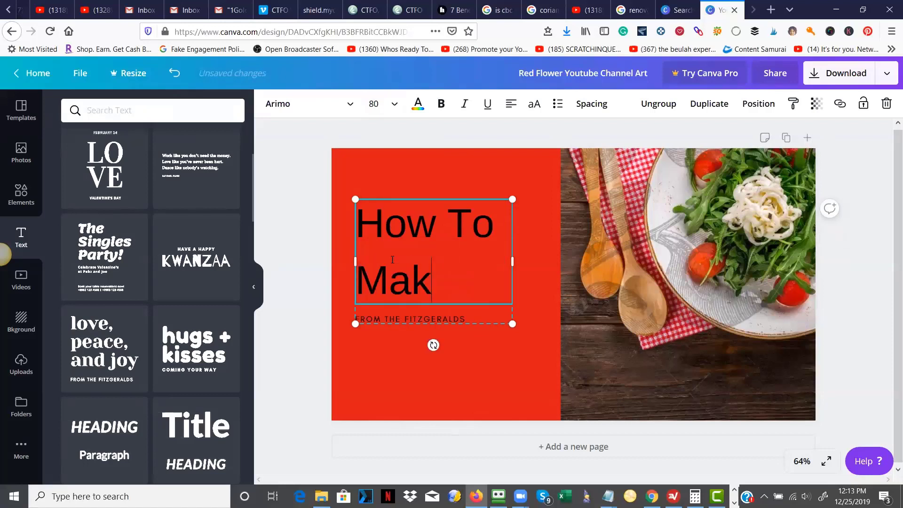
type("e A")
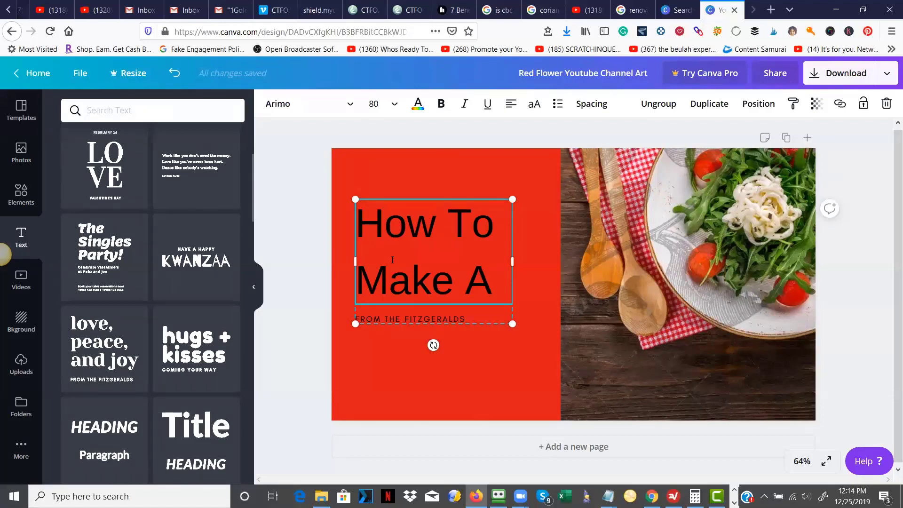
type(" Healt")
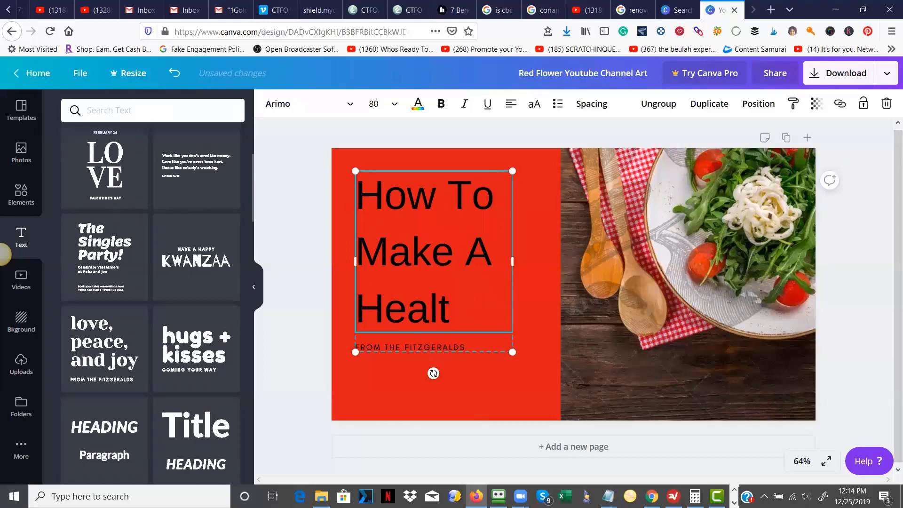
type("hy")
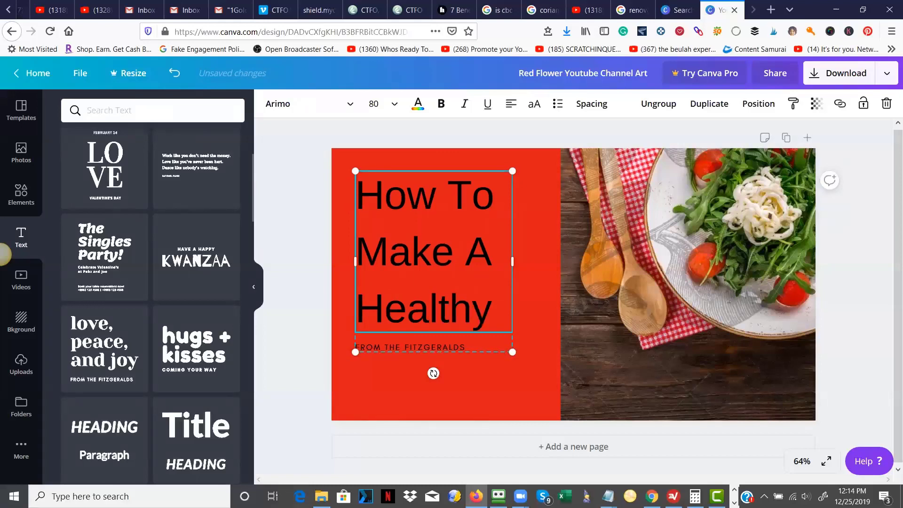
type(" Sa")
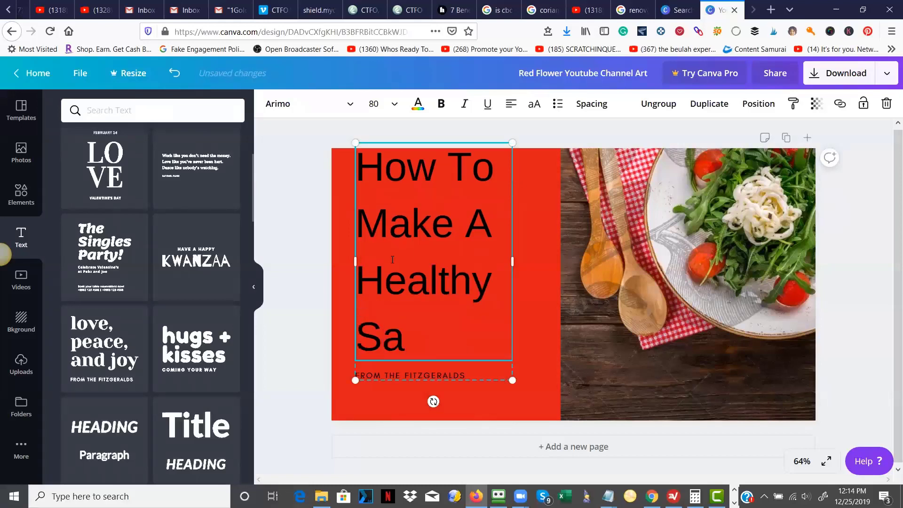
type("lad")
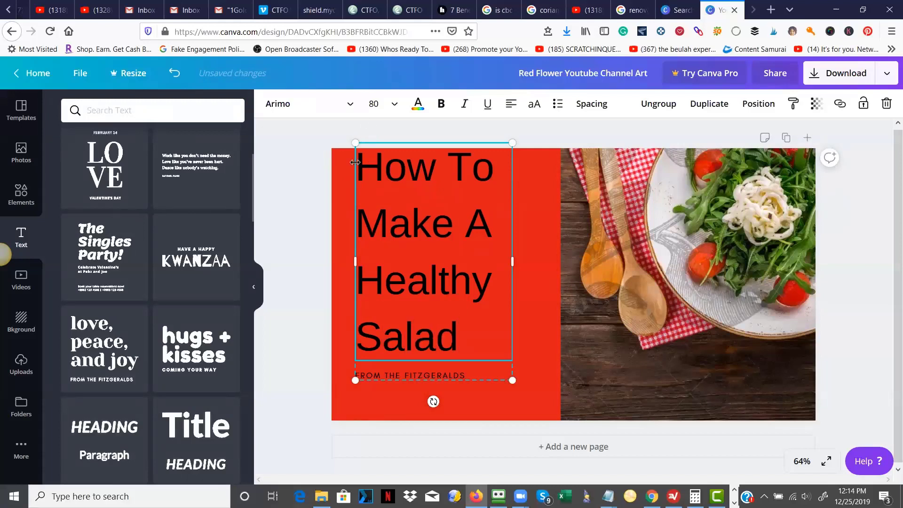
Recolour the whole "How To Make A Healthy Salad" heading white and set its font size to 56.
mouse_move(359, 164)
left_mouse_down()
mouse_move(394, 224)
mouse_move(404, 335)
mouse_move(459, 346)
left_mouse_up()
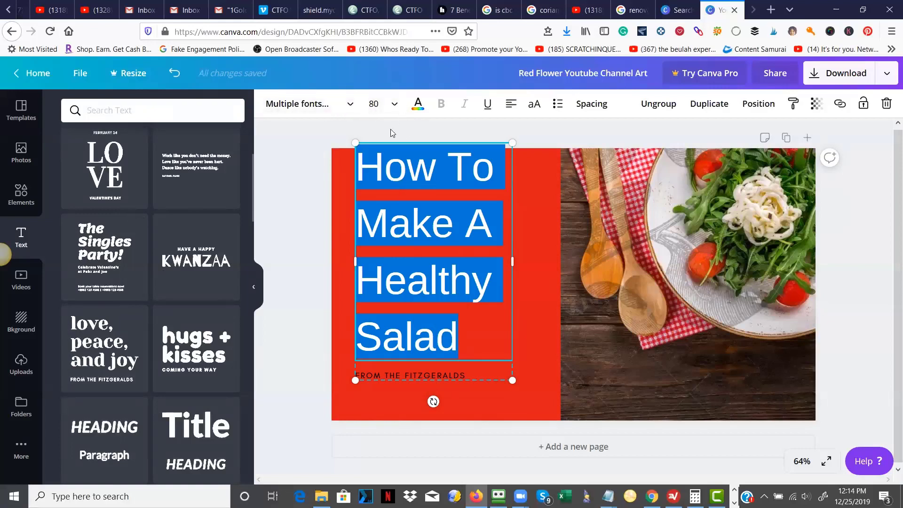
left_click(419, 104)
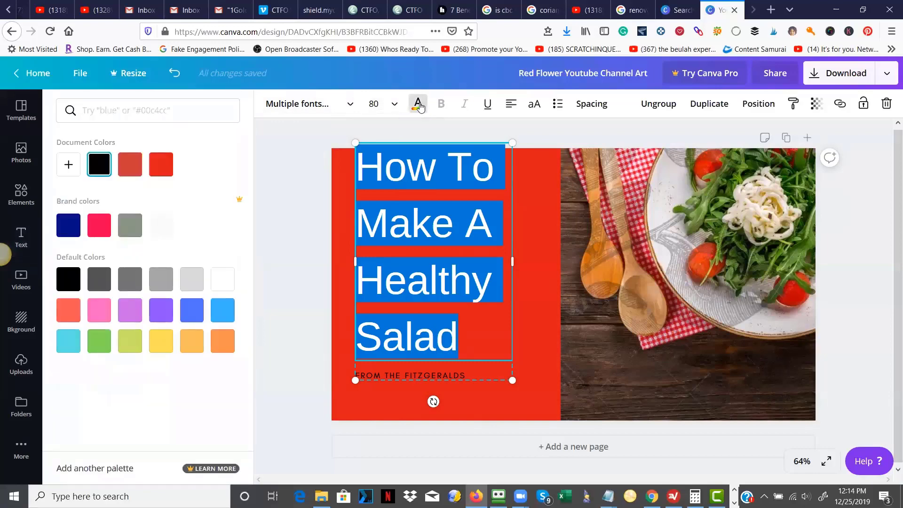
left_click(215, 280)
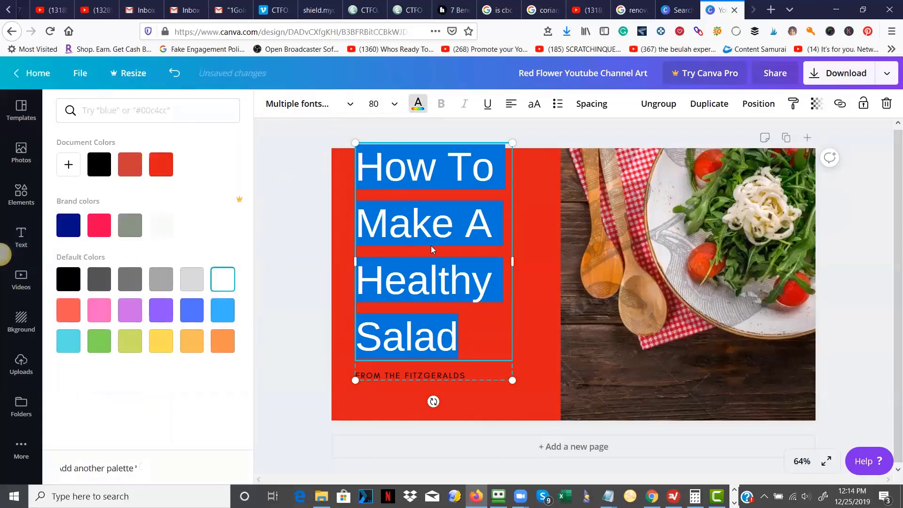
left_click(388, 156)
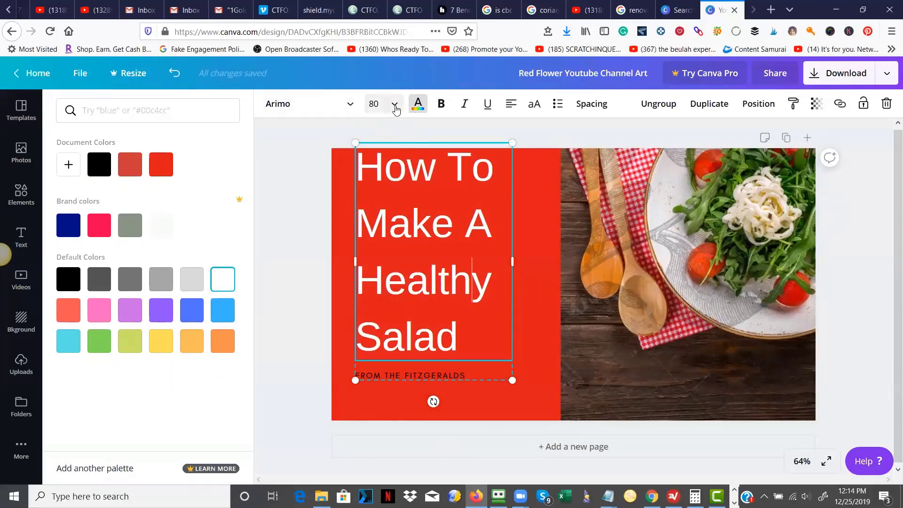
left_click(391, 112)
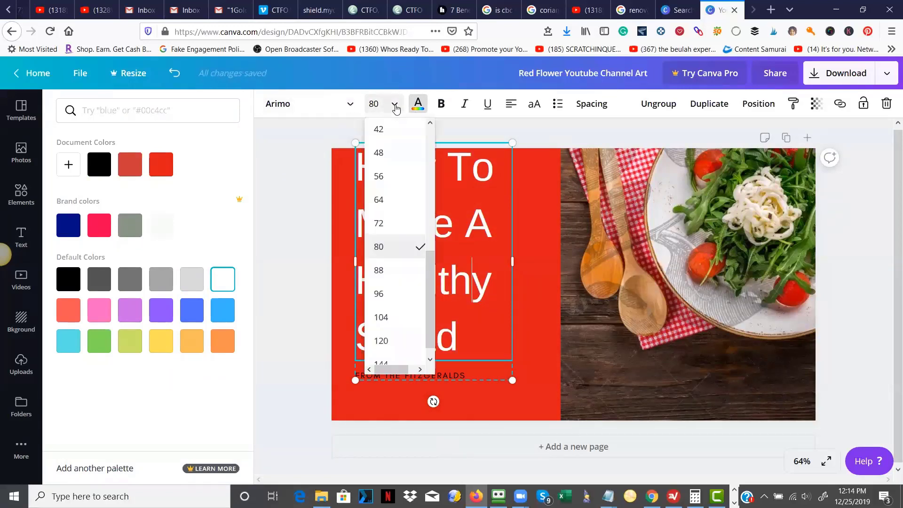
left_click(392, 176)
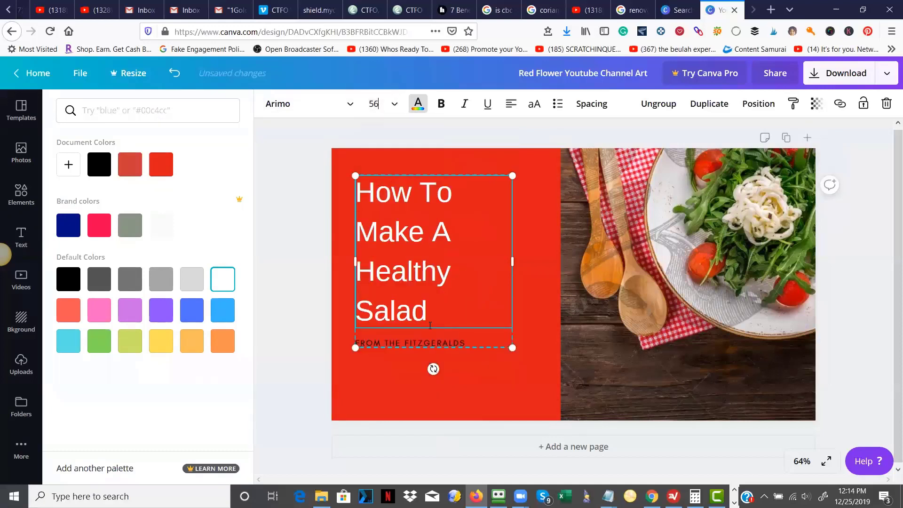
left_click(466, 344)
left_click(468, 345)
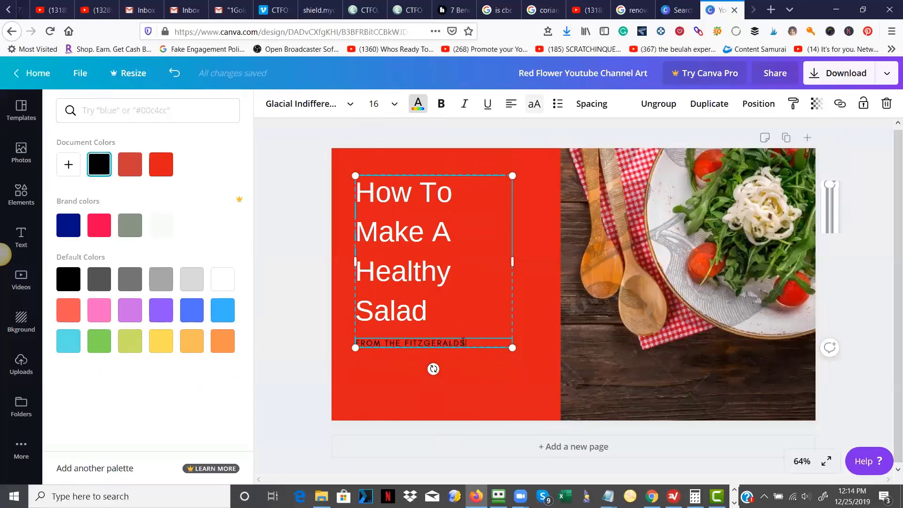
left_click_drag(467, 343, 360, 343)
left_click(476, 348)
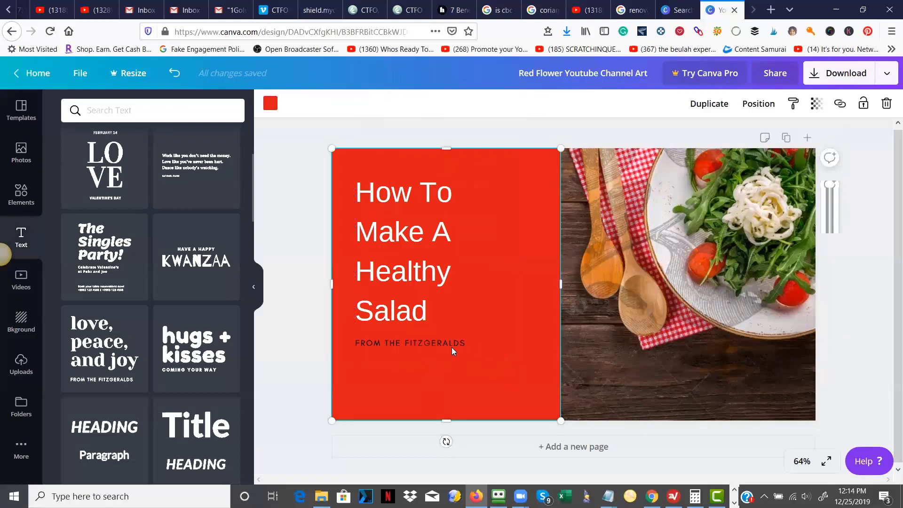
left_click(368, 342)
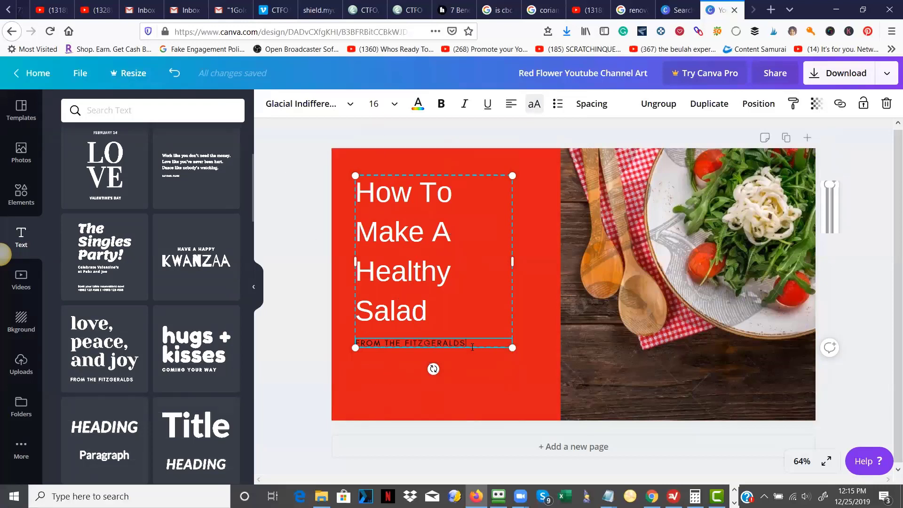
left_click_drag(472, 344, 356, 347)
left_click(427, 342)
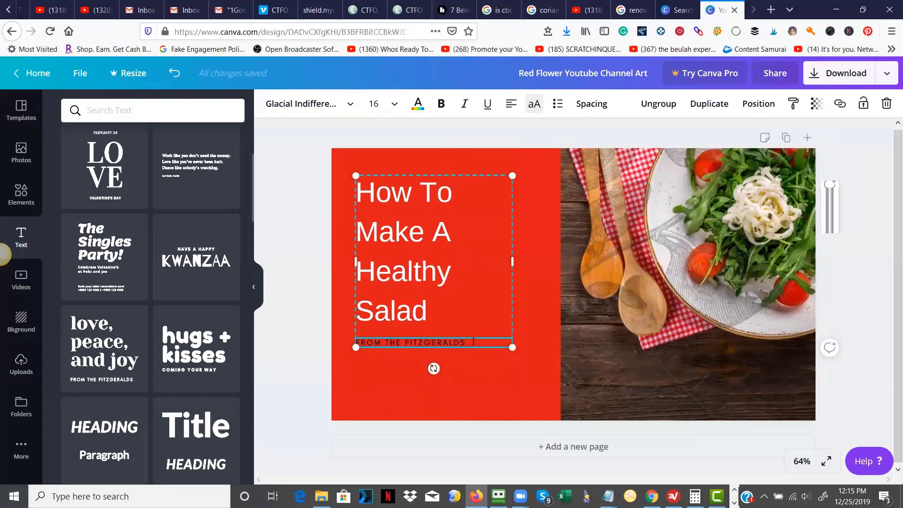
left_click_drag(473, 341, 360, 343)
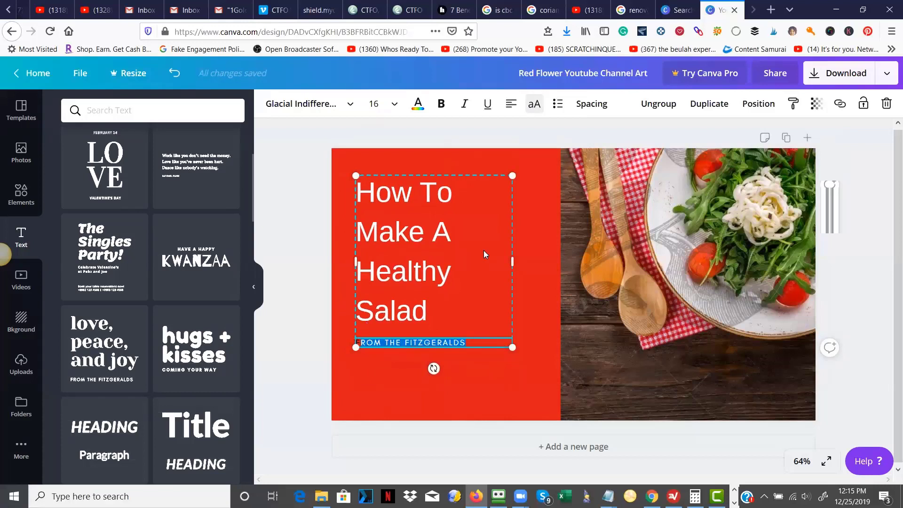
left_click(470, 162)
left_click(388, 342)
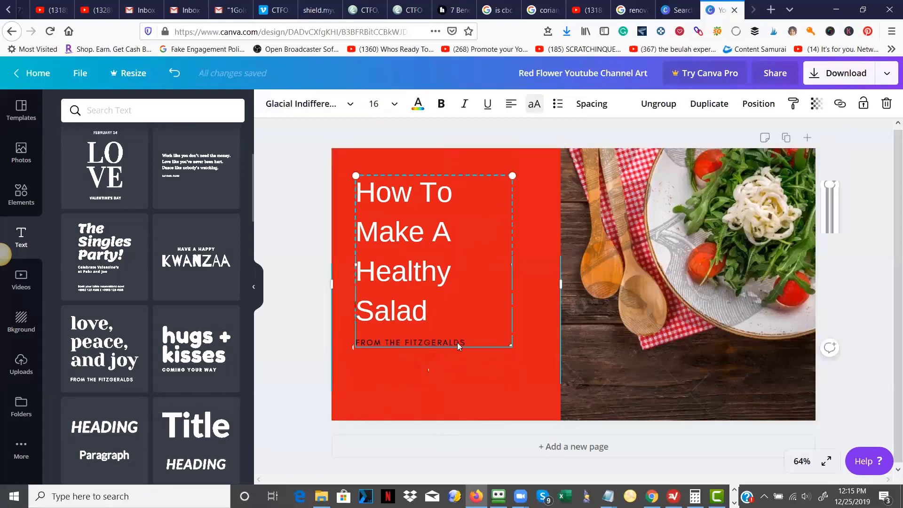
Delete all the text of the small subtitle line beneath the heading.
left_click(474, 345)
key("BackSpace")
key("BackSpace")
key("BackSpace")
key("BackSpace")
key("BackSpace")
key("BackSpace")
key("BackSpace")
key("BackSpace")
key("BackSpace")
key("BackSpace")
key("BackSpace")
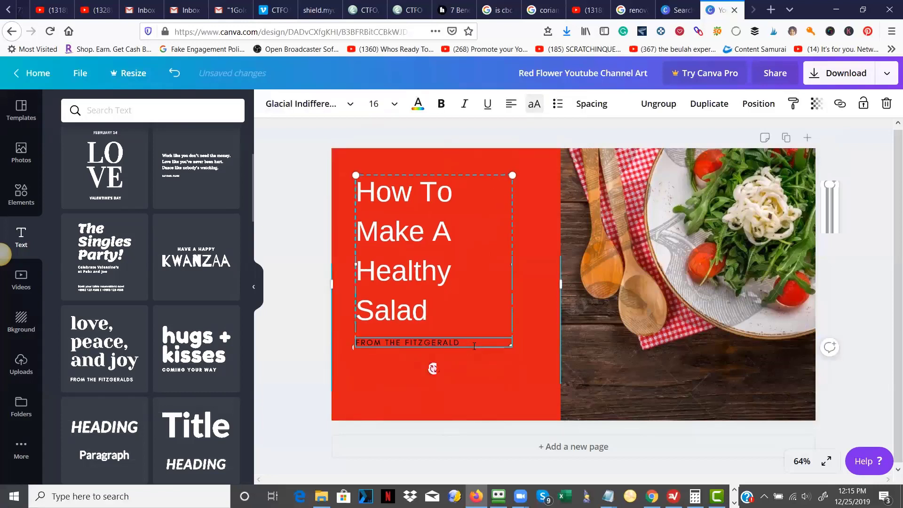
key("BackSpace")
key("BackSpace")
key("BackSpace")
key("BackSpace")
key("BackSpace")
key("BackSpace")
key("BackSpace")
key("BackSpace")
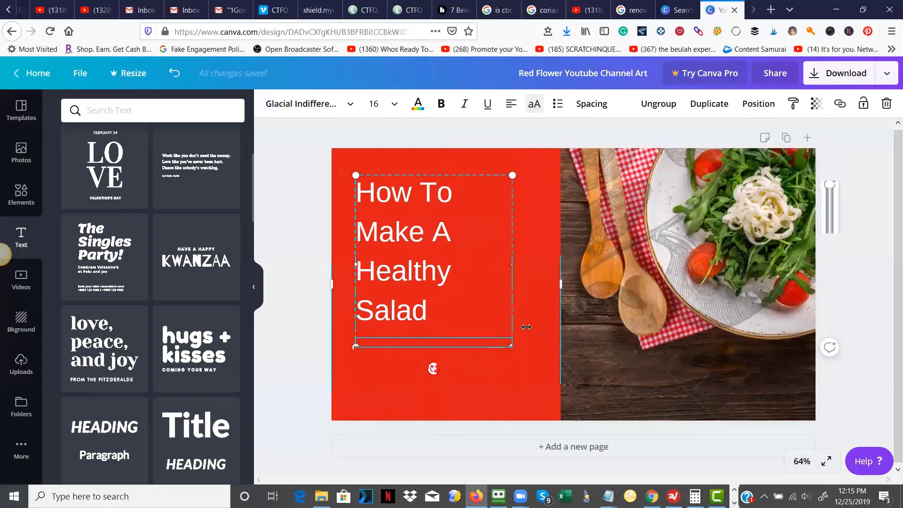
Move the heading text block to the centre of the red rectangle.
left_click(452, 397)
left_click_drag(420, 251, 433, 279)
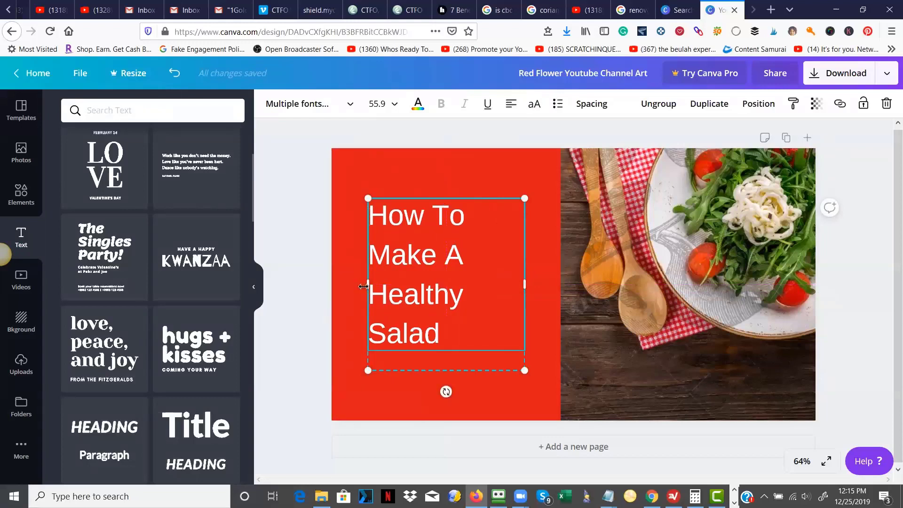
left_click(541, 288)
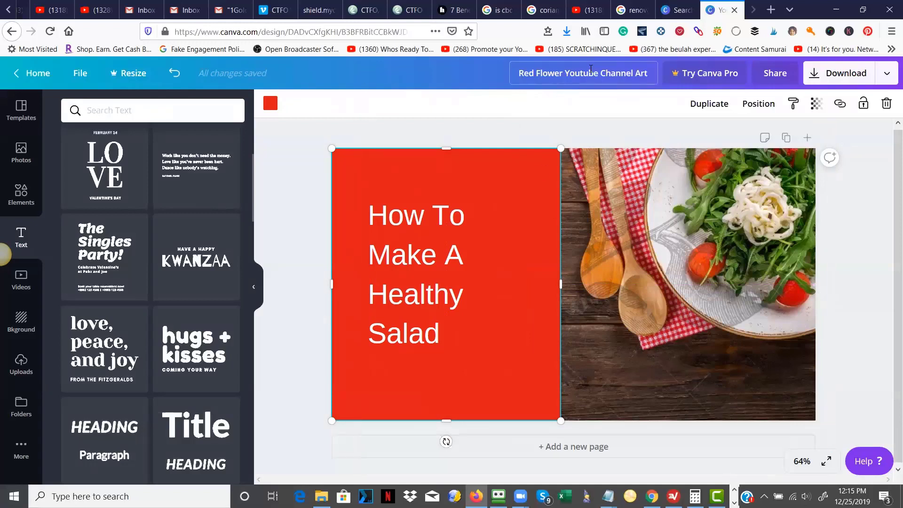
Rename the design as "How To Make A Healthy Salad".
left_click(520, 73)
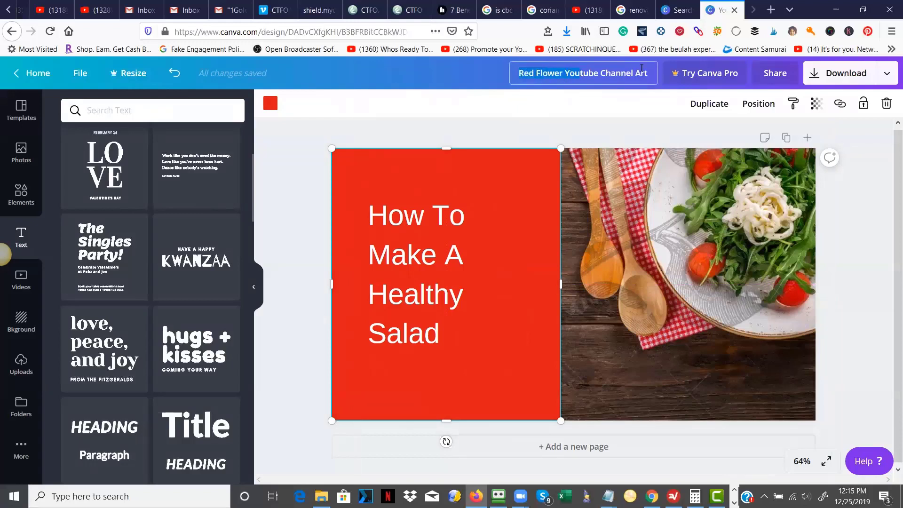
left_click_drag(649, 72, 501, 77)
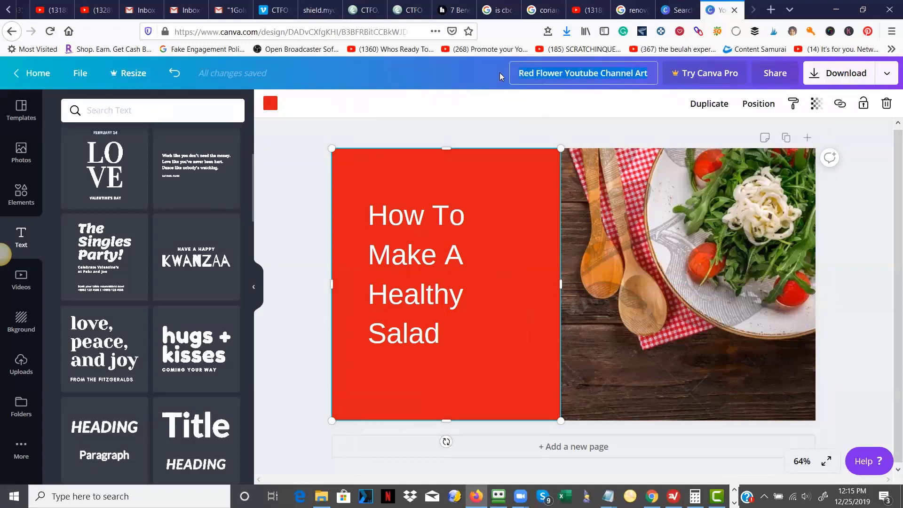
key("BackSpace")
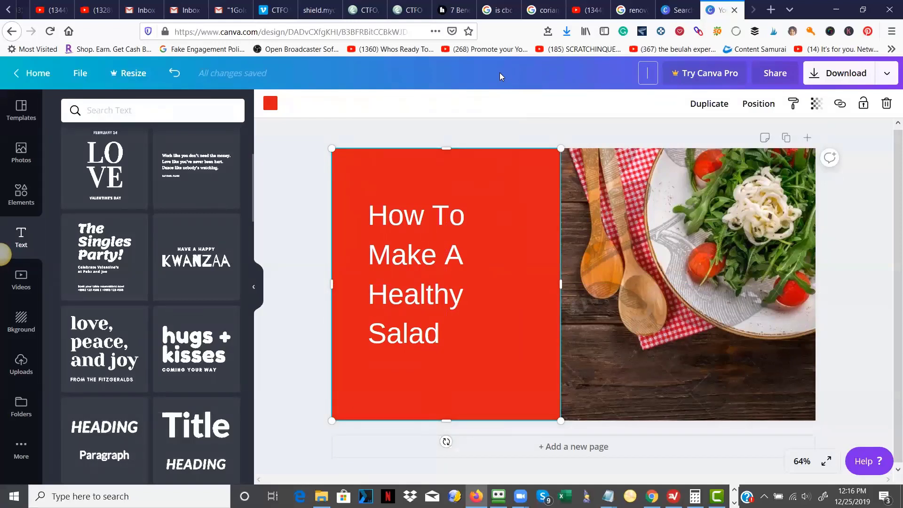
type("How To Make")
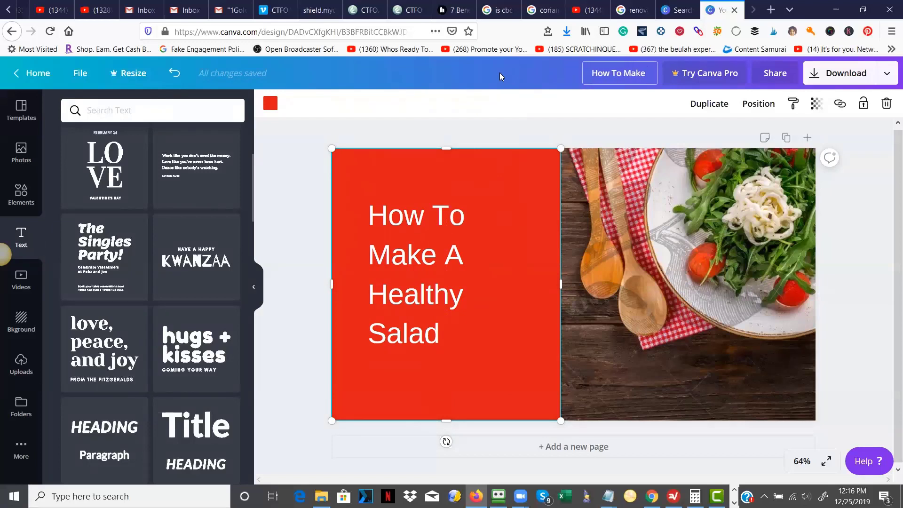
type(" A Healthy")
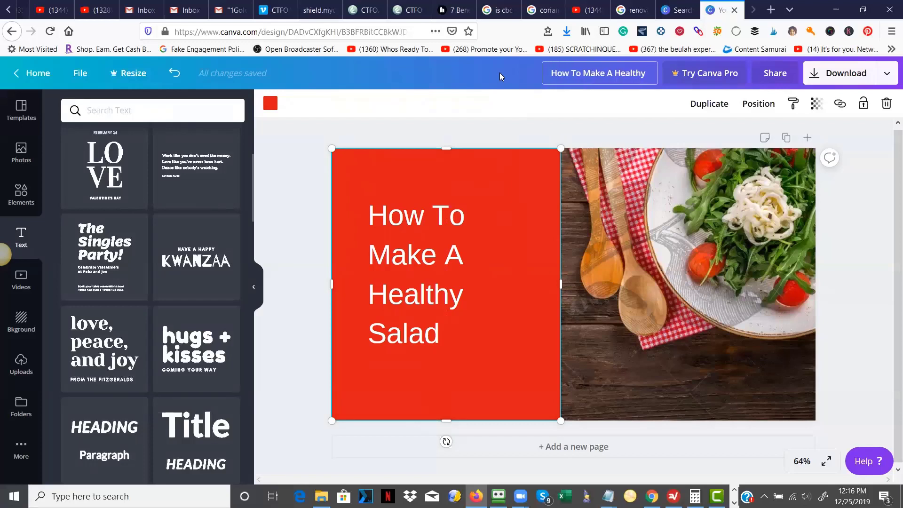
type("Salad")
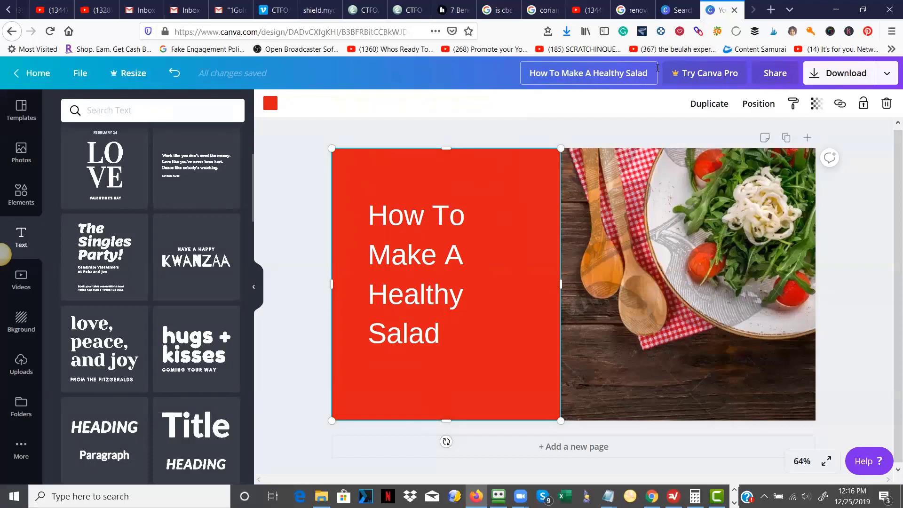
key("Return")
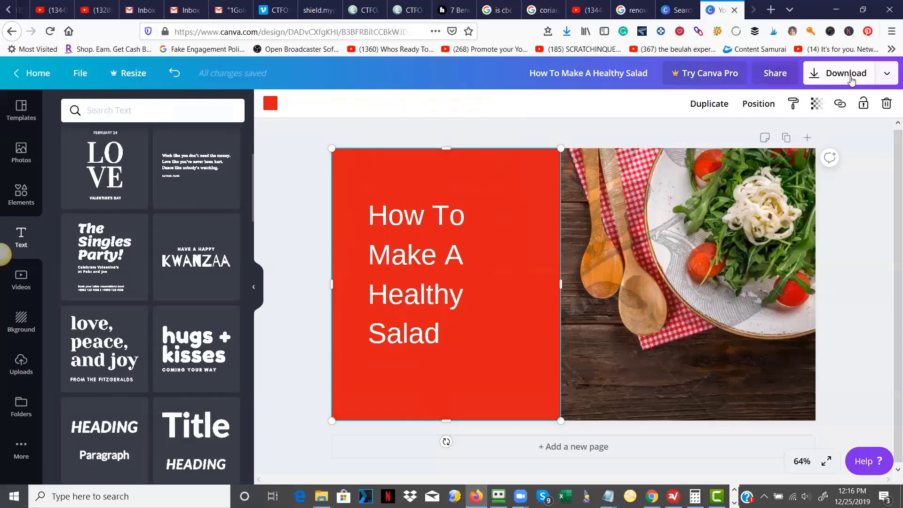
Review the download settings for the thumbnail and leave them without downloading.
left_click(846, 74)
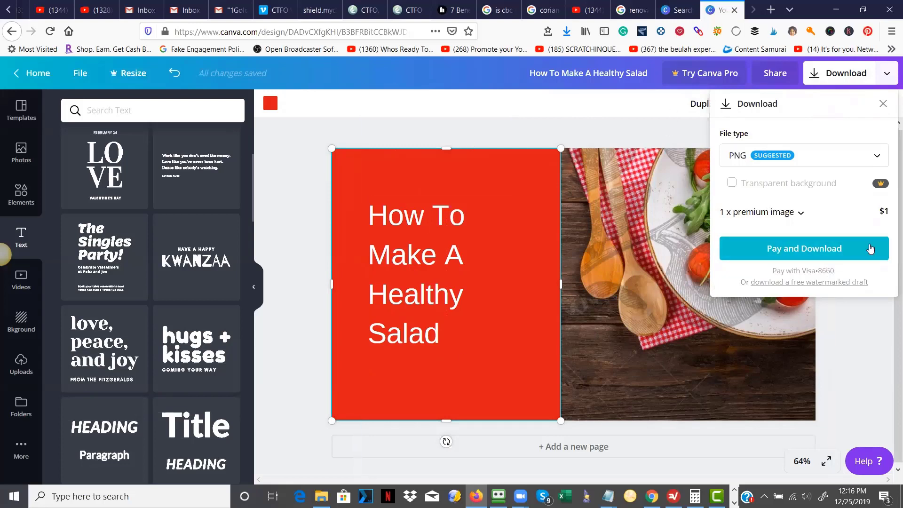
left_click(884, 103)
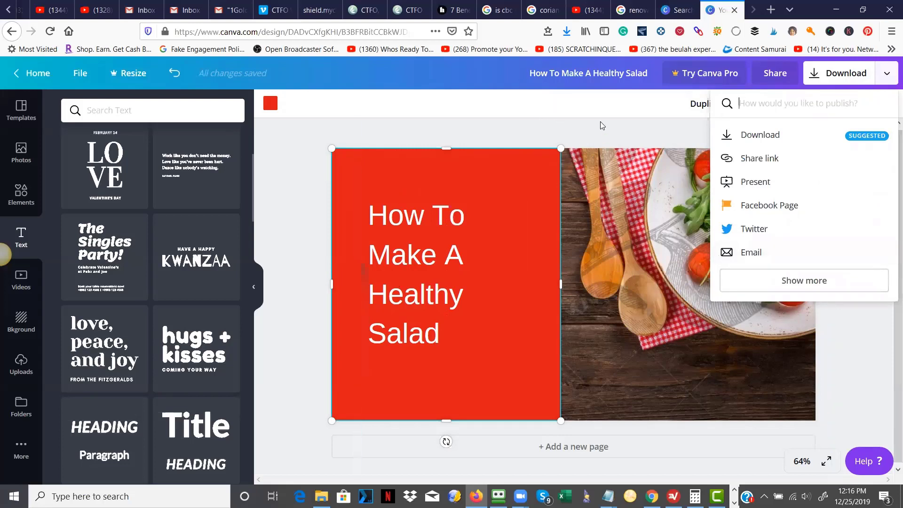
Close the publishing options, leave the salad thumbnail design and open the list of all saved designs.
left_click(503, 123)
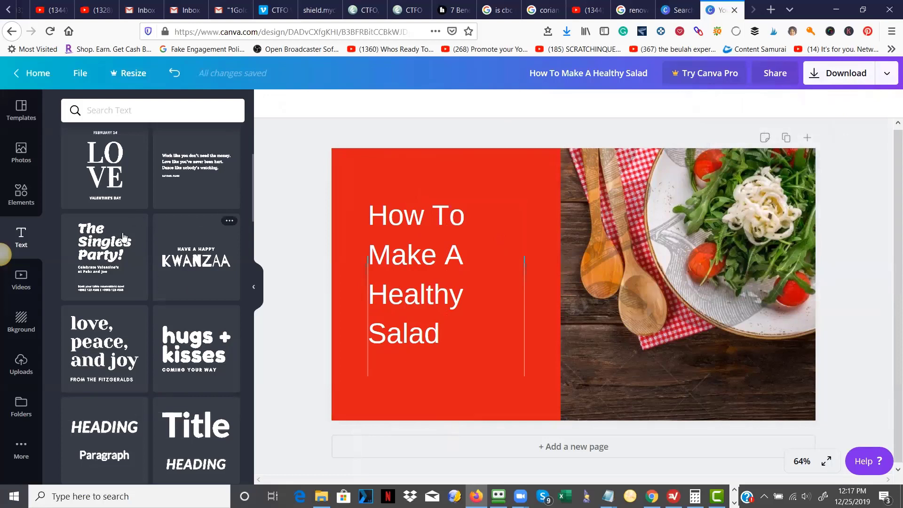
left_click(28, 74)
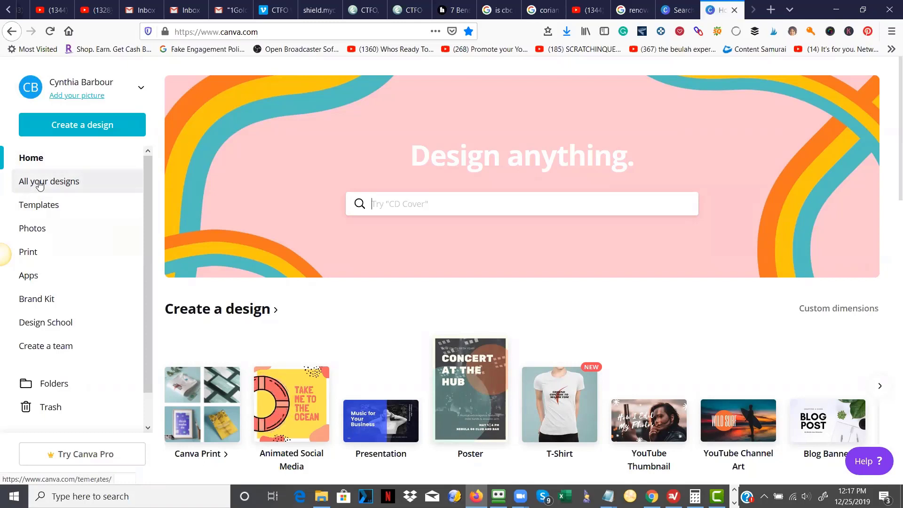
left_click(77, 184)
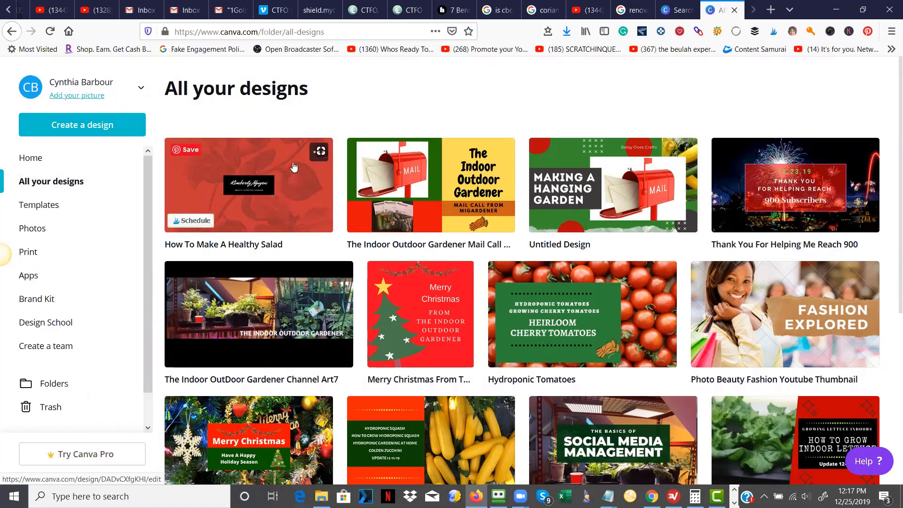
Move the "How To Make A Healthy Salad" and "Photo Beauty Fashion Youtube Thumbnail" designs to the trash.
left_click(318, 153)
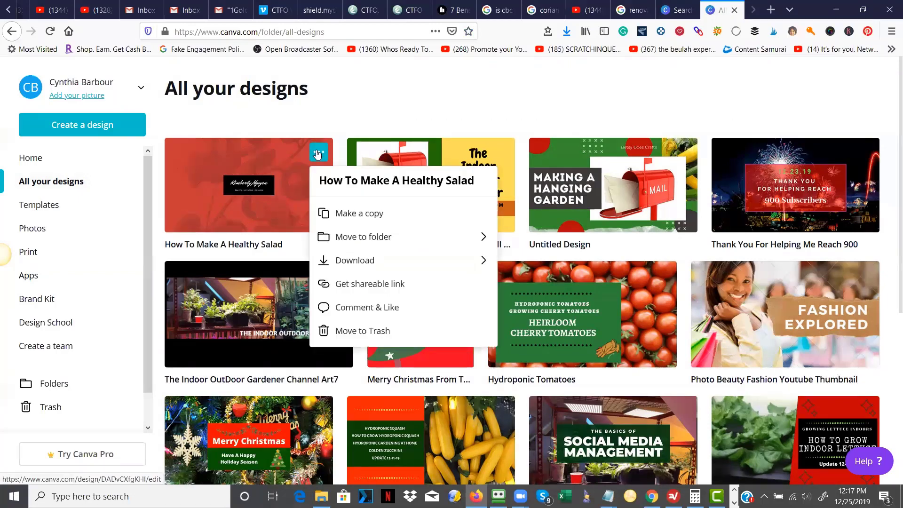
left_click(374, 333)
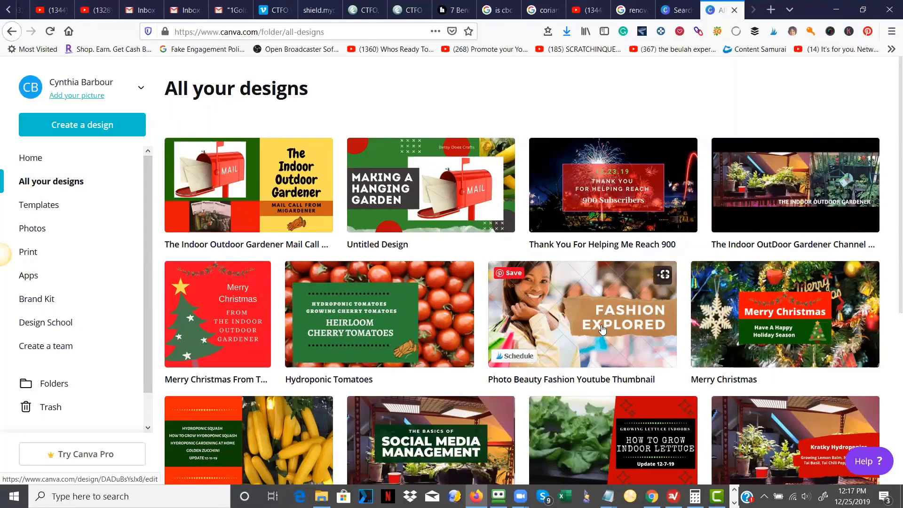
left_click(665, 278)
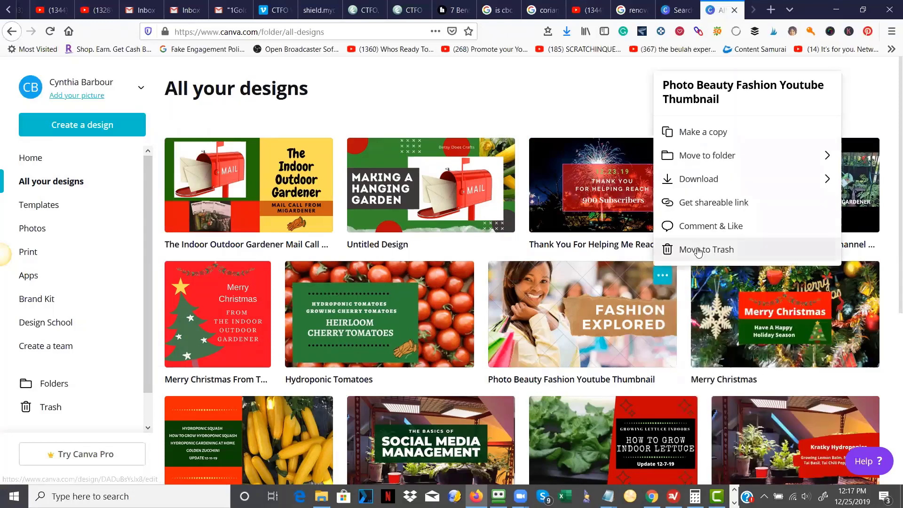
left_click(698, 249)
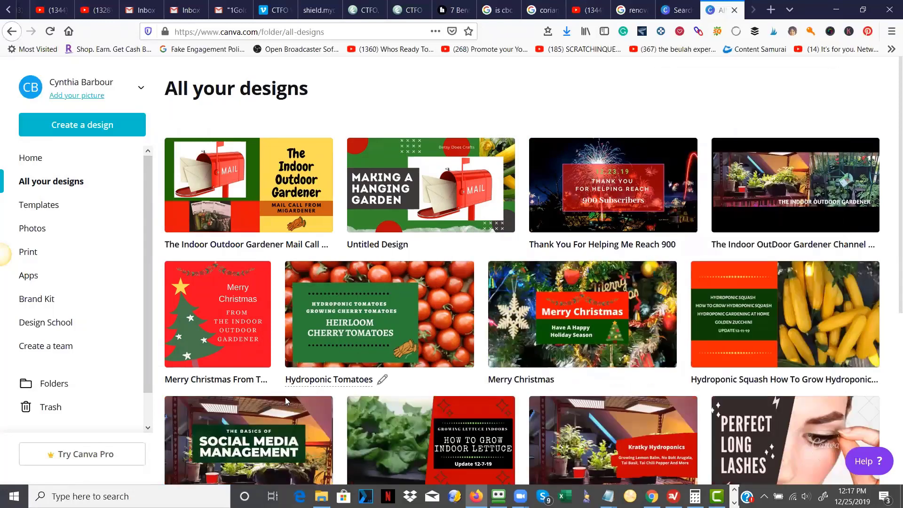
Open the saved design "The Indoor Outdoor Gardener Mail Call" for editing.
left_click(286, 189)
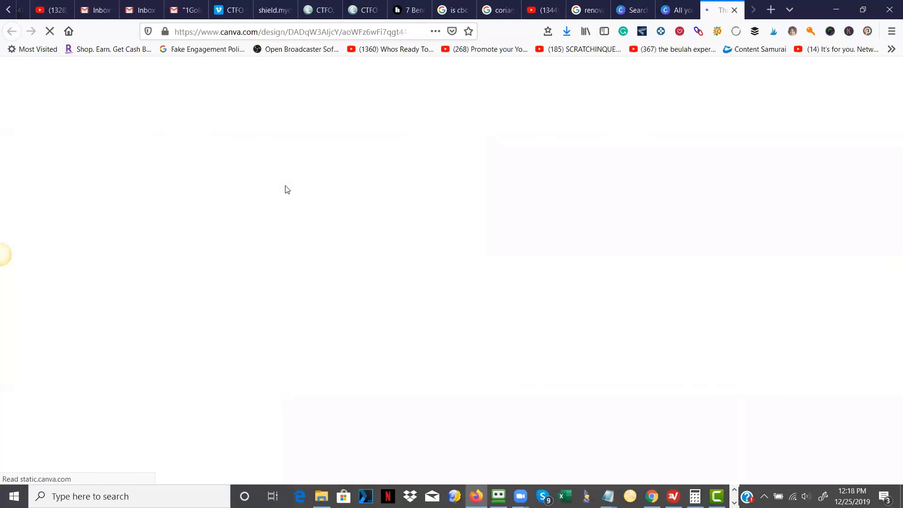